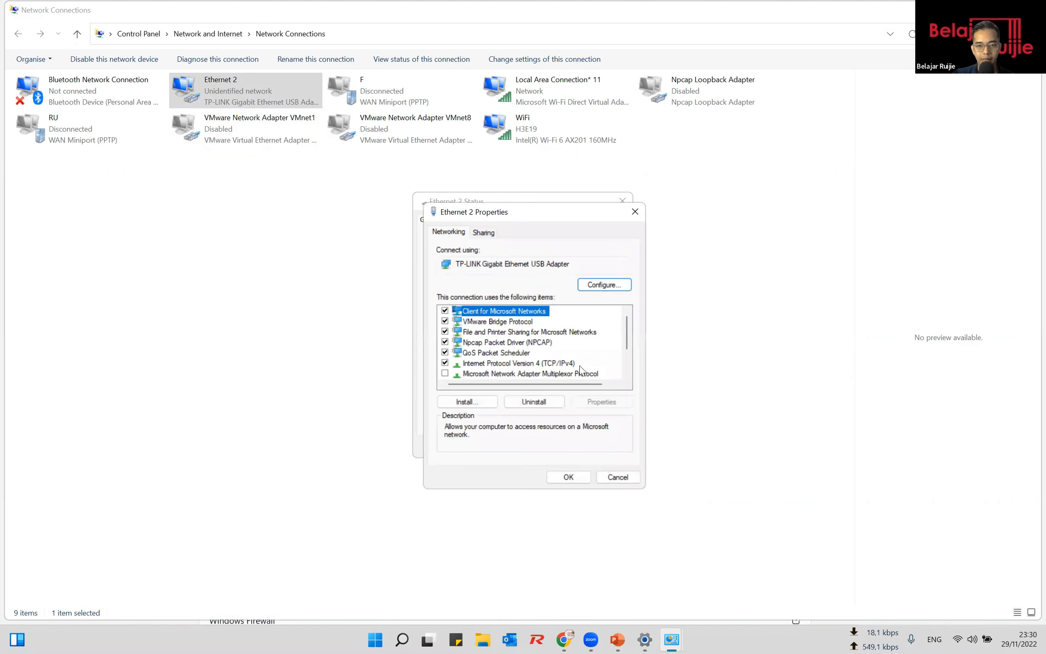
Switch the Ethernet 2 adapter's IPv4 settings to manual addressing and enter the IP address 10.44.77.1.
double_click(567, 366)
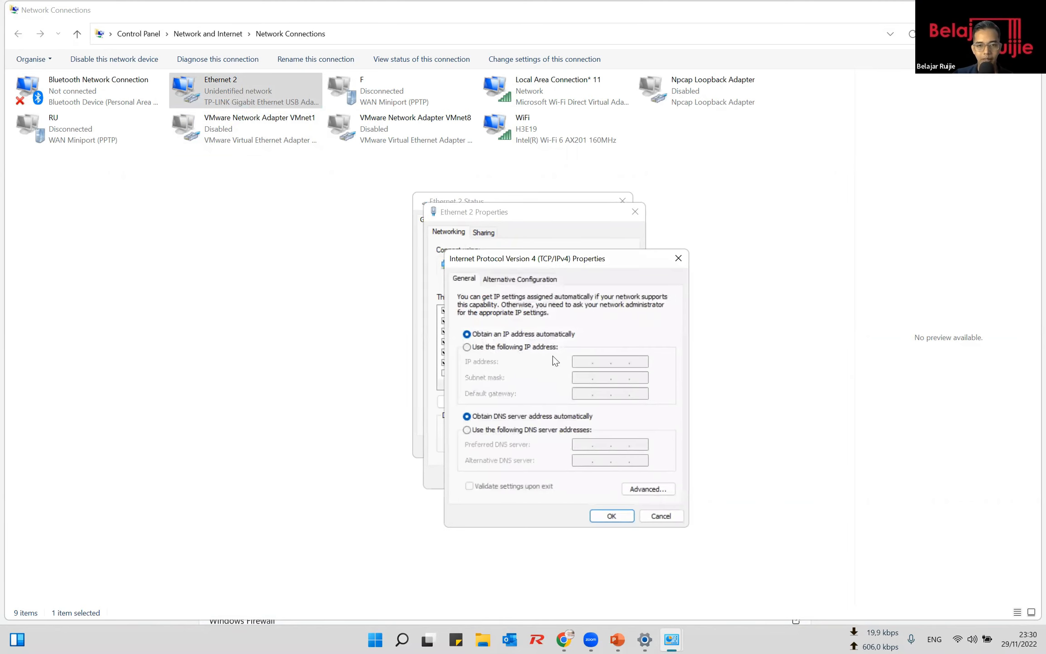
click(502, 348)
click(584, 362)
text(10.)
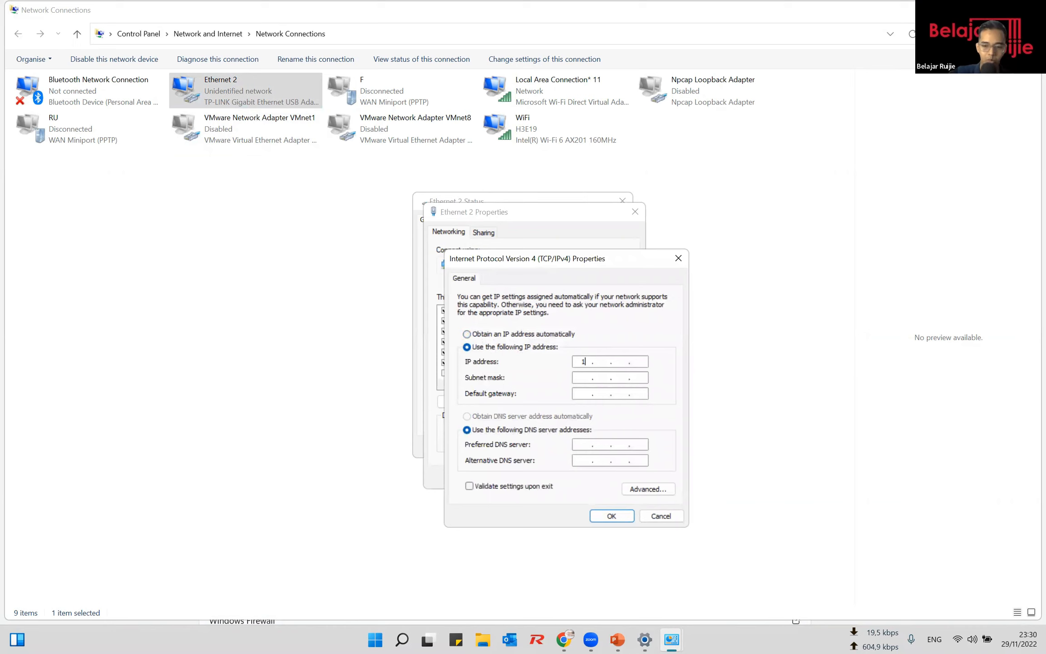
text(44.77.1)
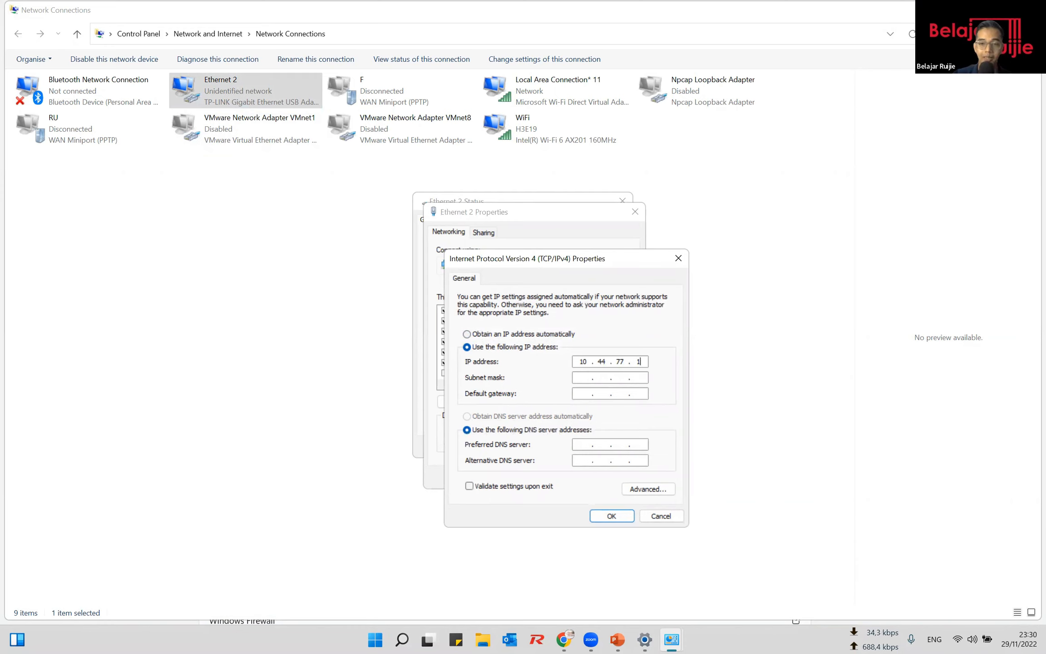
Set the subnet mask to 255.255.255.0, save the Ethernet 2 adapter's properties and close its status window.
click(583, 378)
click(624, 380)
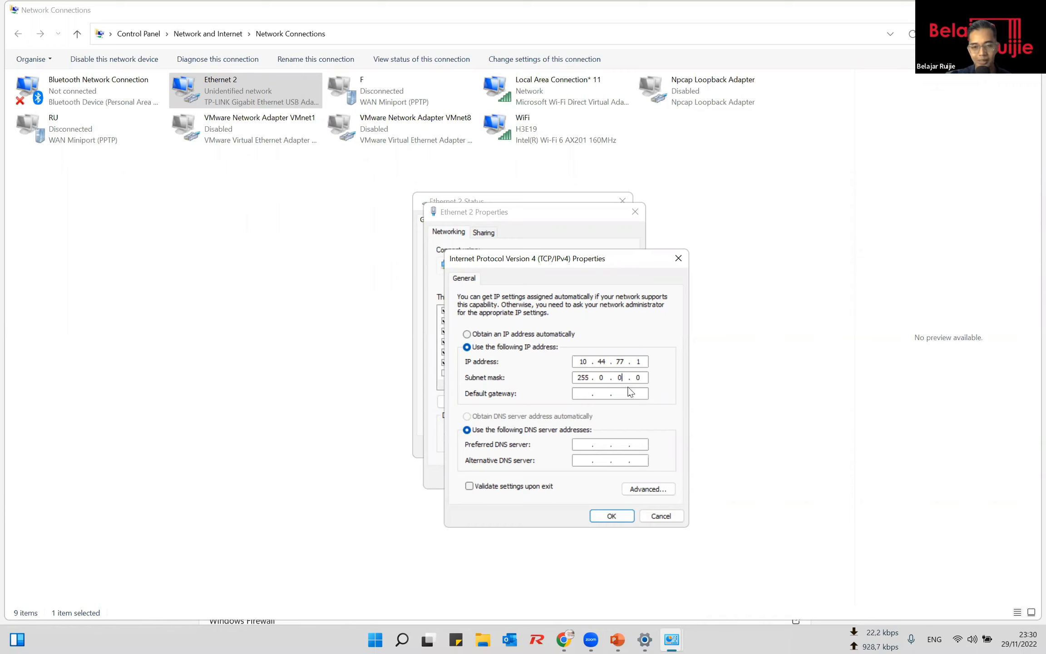
key(BackSpace)
key(BackSpace)
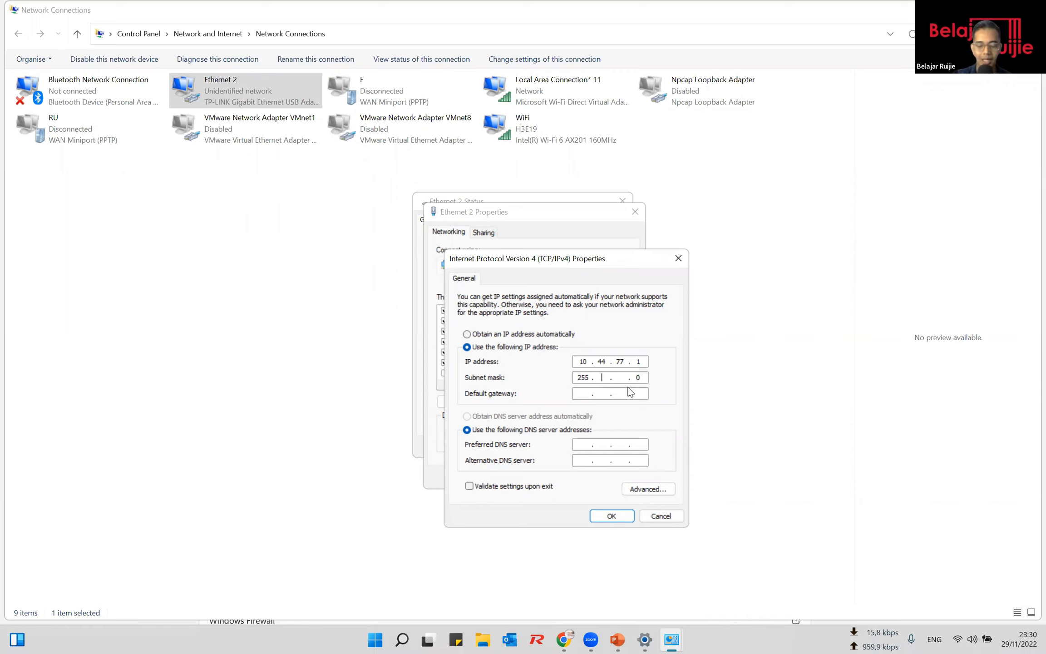
text(255.255)
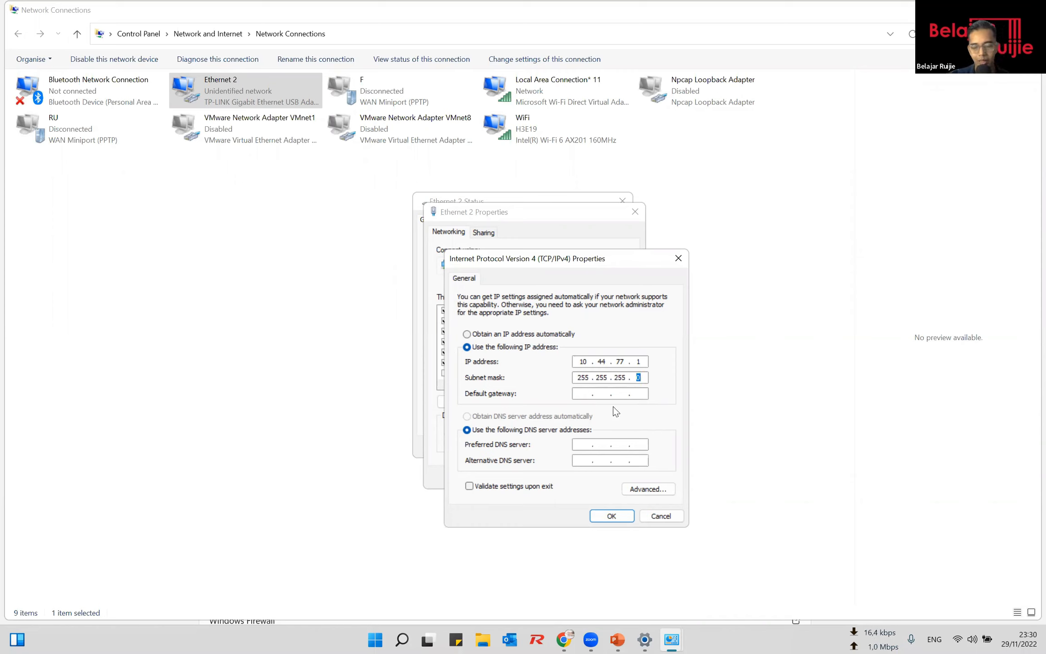
click(608, 515)
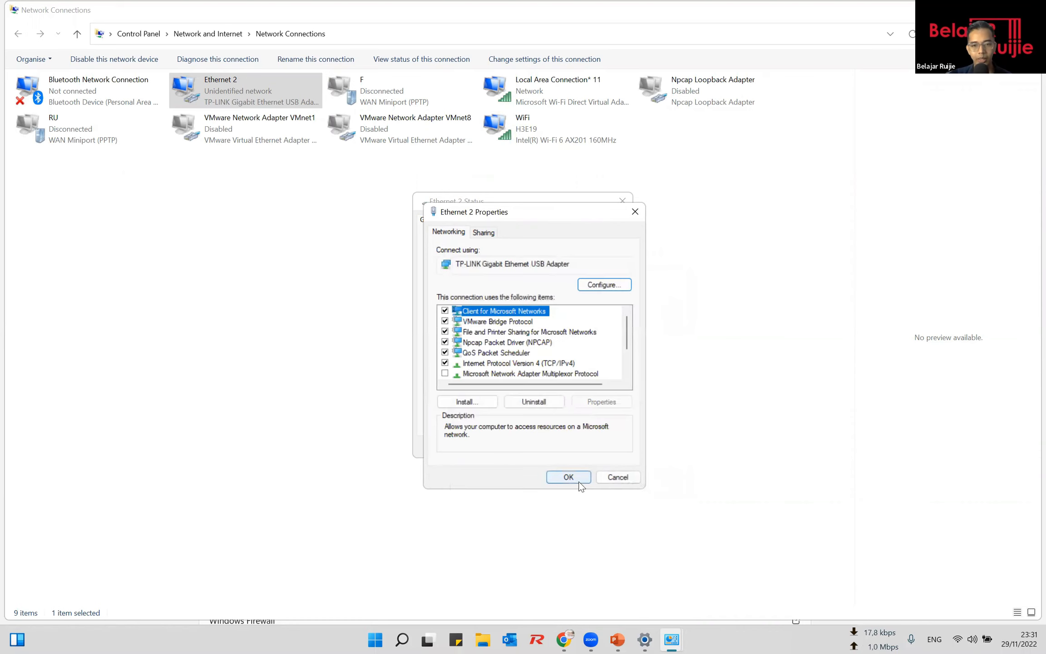
click(573, 476)
click(606, 447)
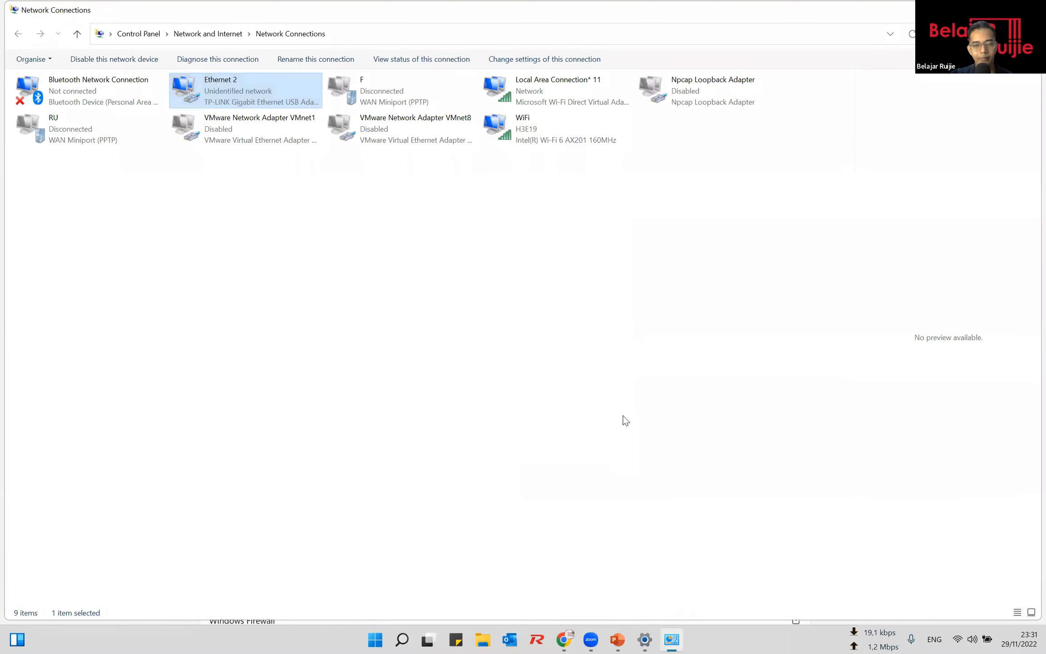
Open a Command Prompt and ping 10.44.77.200, first normally and again continuously with -t.
key(super+r)
text(cmd)
key(Return)
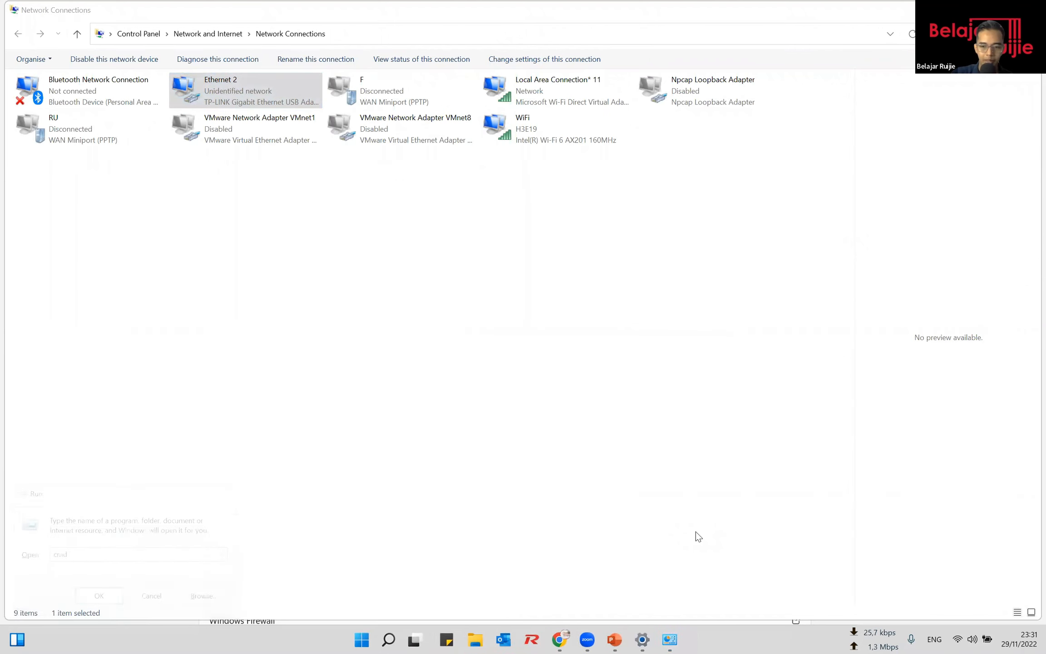
text(ping 10.44.77.200)
key(Return)
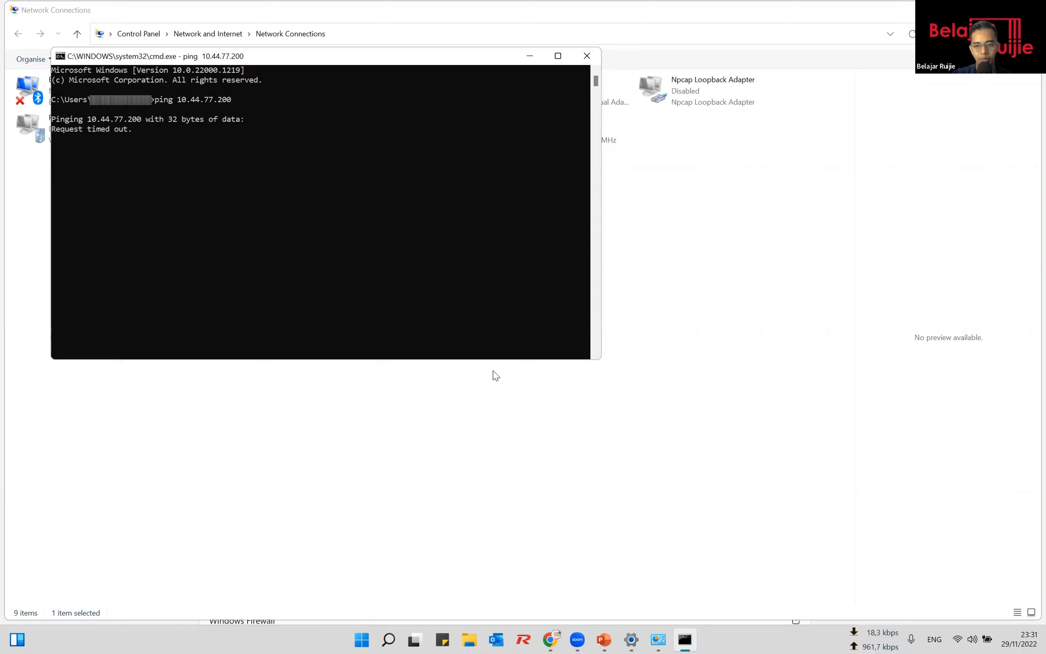
click(531, 55)
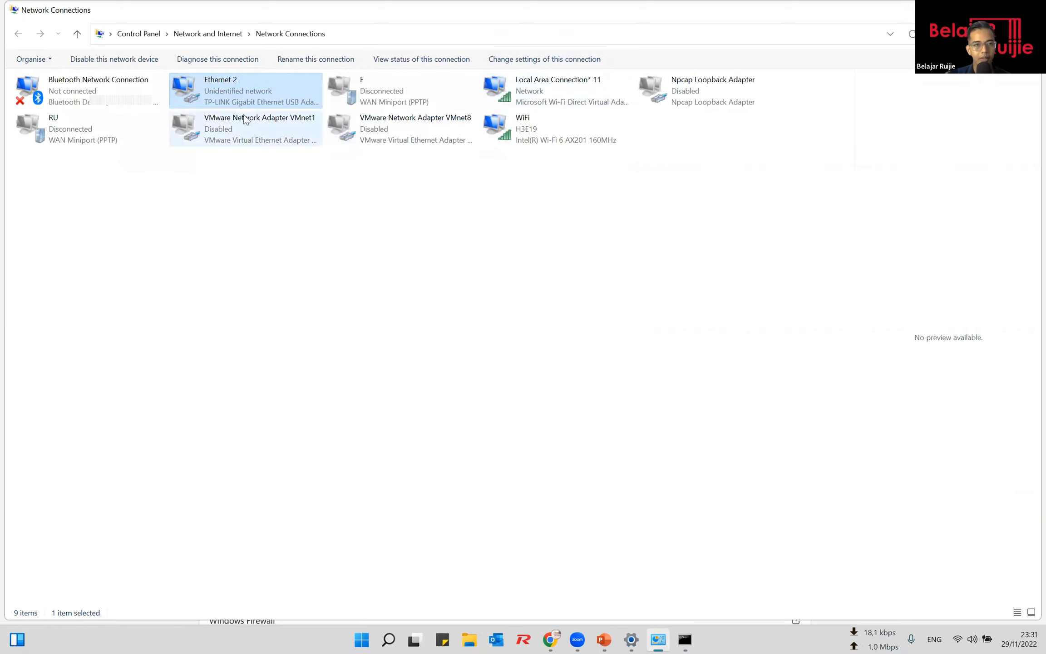
click(686, 640)
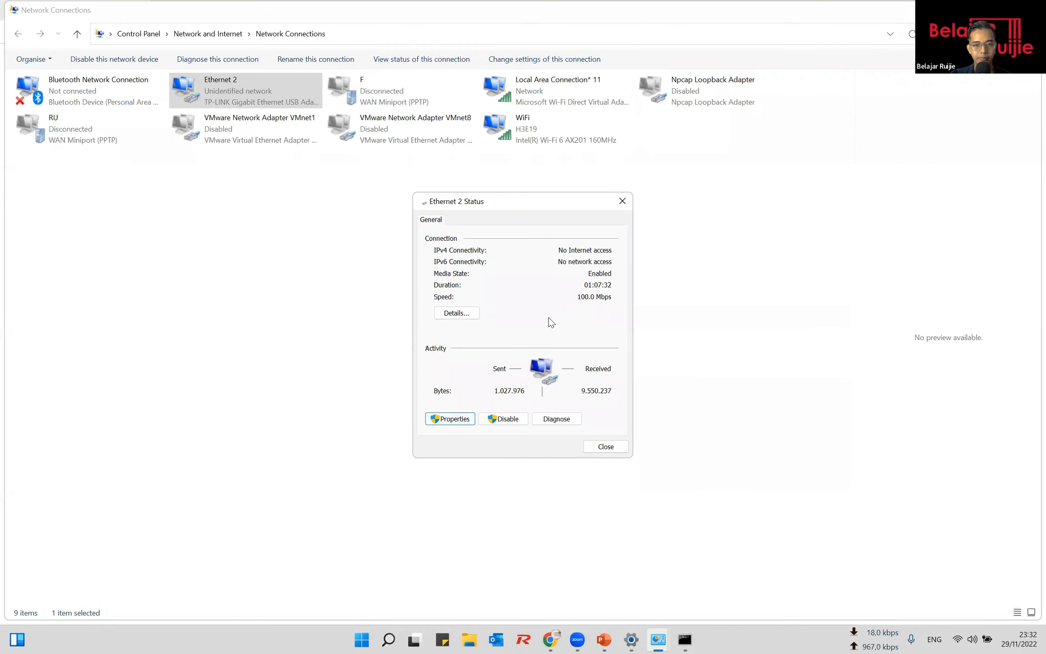
Change the Ethernet 2 adapter's IPv4 address to 10.44.77.19, save it, and check the running ping in the Command Prompt.
key(Return)
click(536, 364)
double_click(536, 363)
click(646, 362)
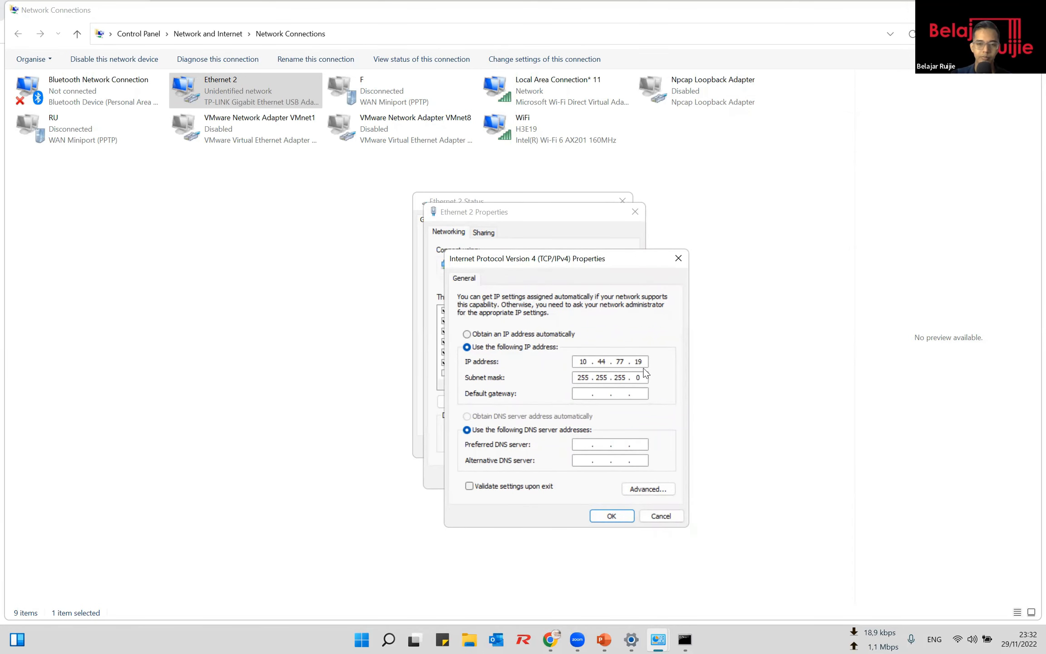
text(9)
key(Return)
click(582, 475)
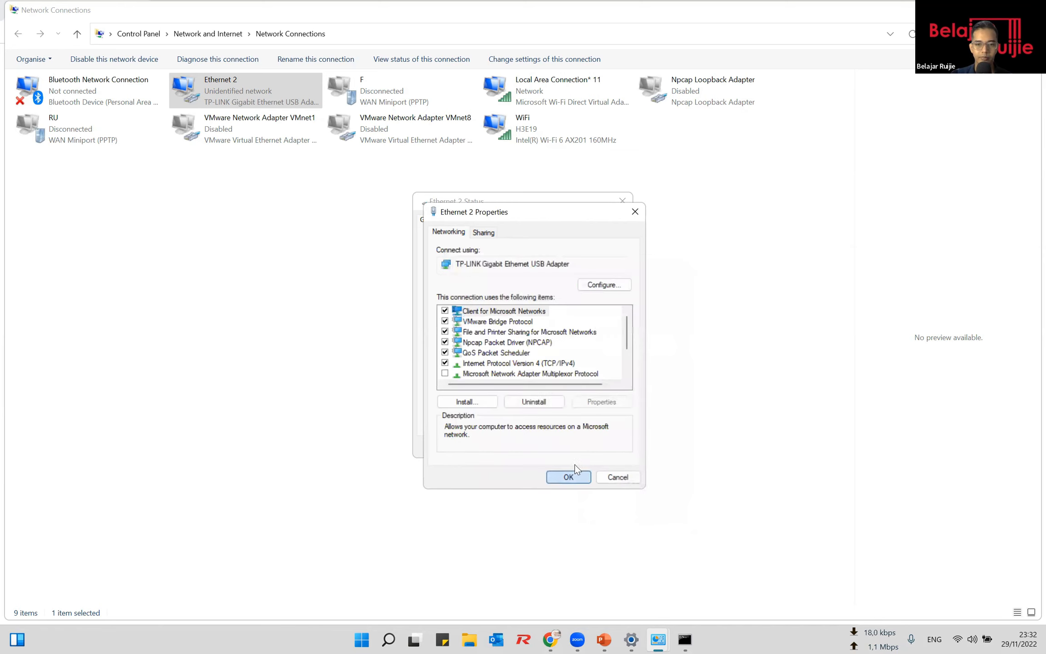
key(Escape)
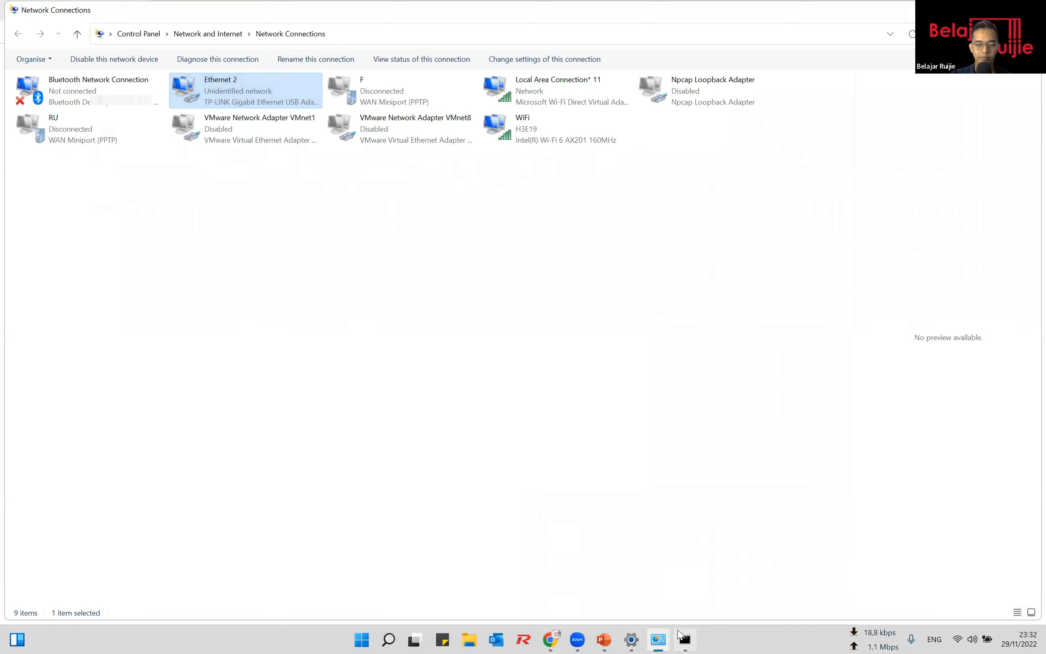
click(685, 639)
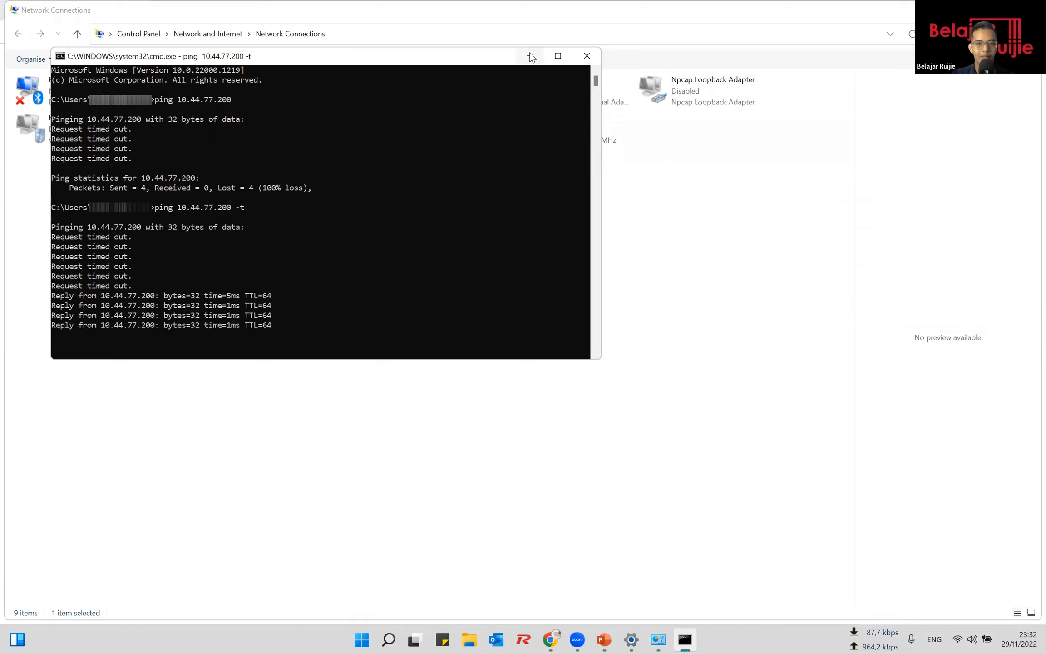
Switch to the EWEB page in Chrome and start the setup for the discovered NBS3100-24GT4SFP-P master switch.
click(291, 37)
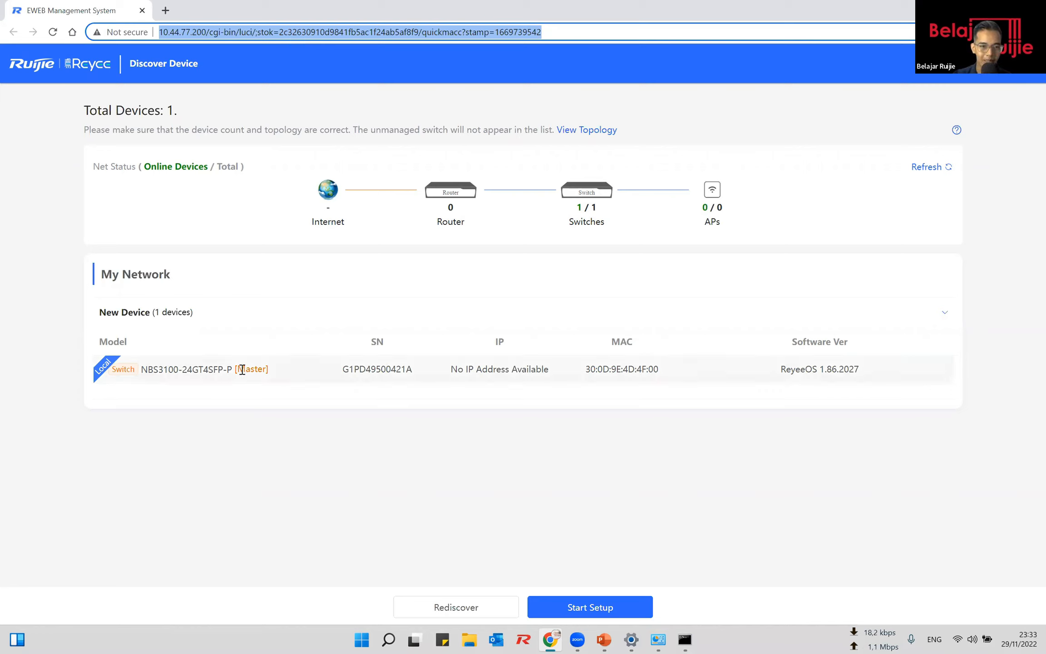
drag(238, 369, 287, 370)
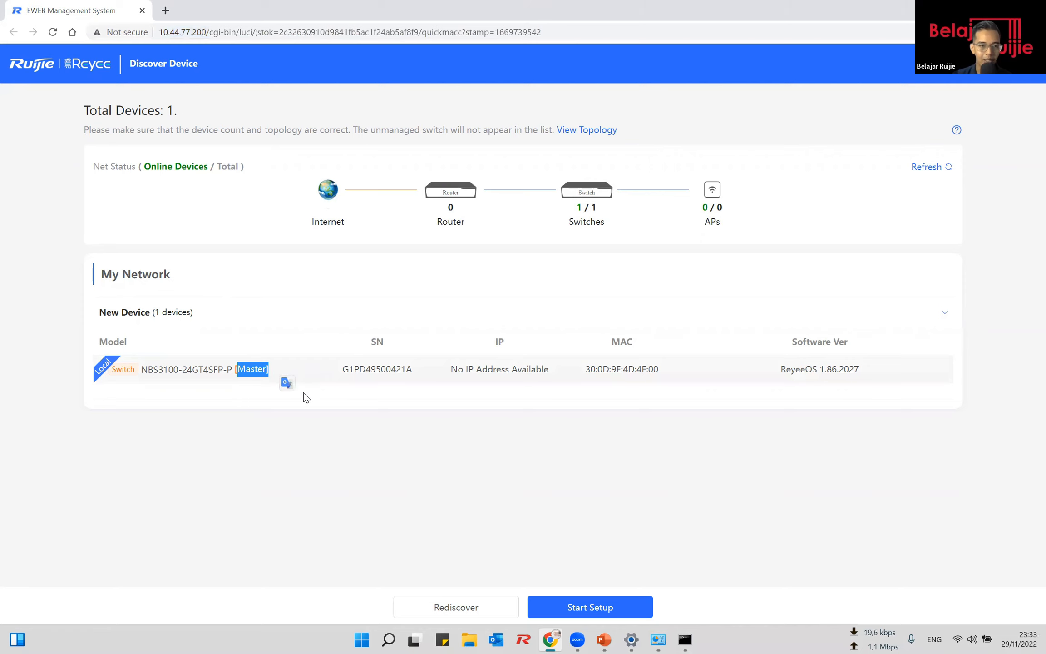
click(599, 605)
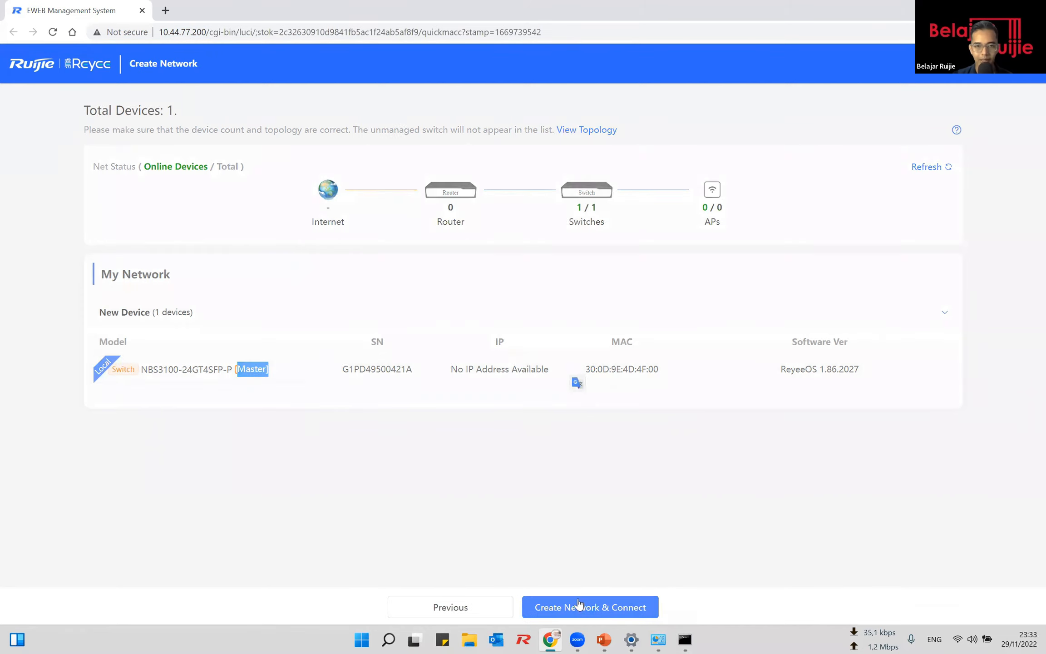
Name the new network Belajar.
click(507, 129)
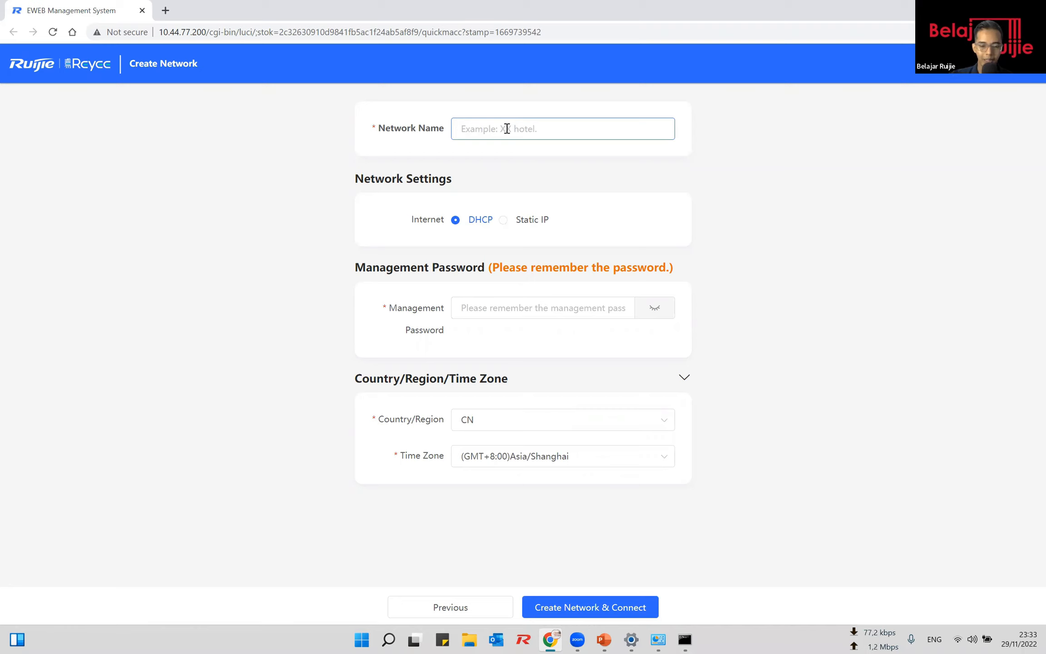
text(Be)
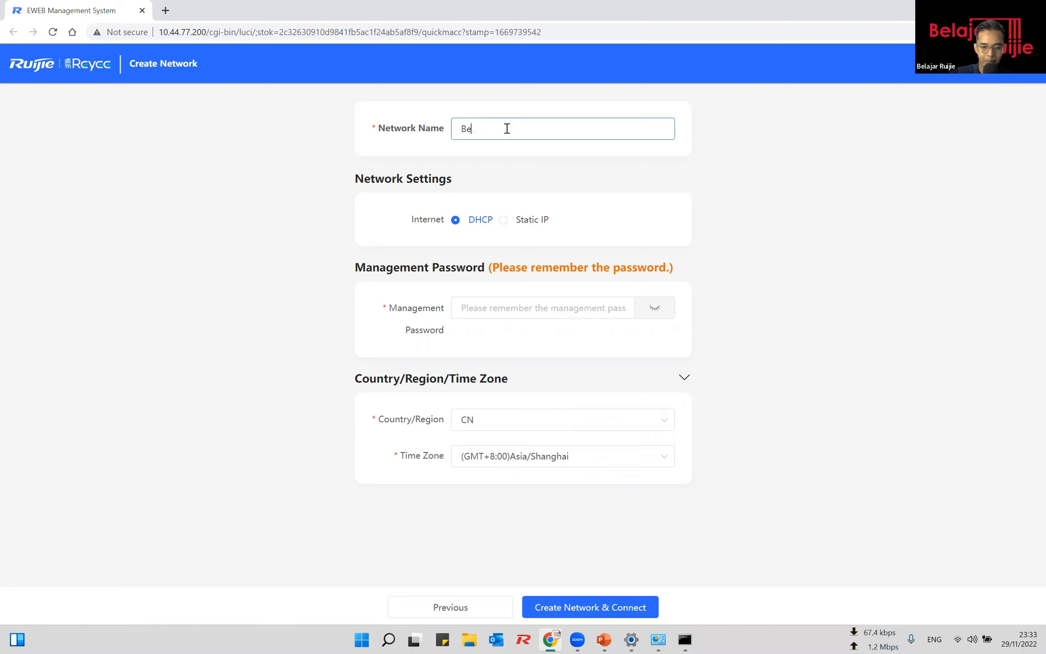
text(lajar)
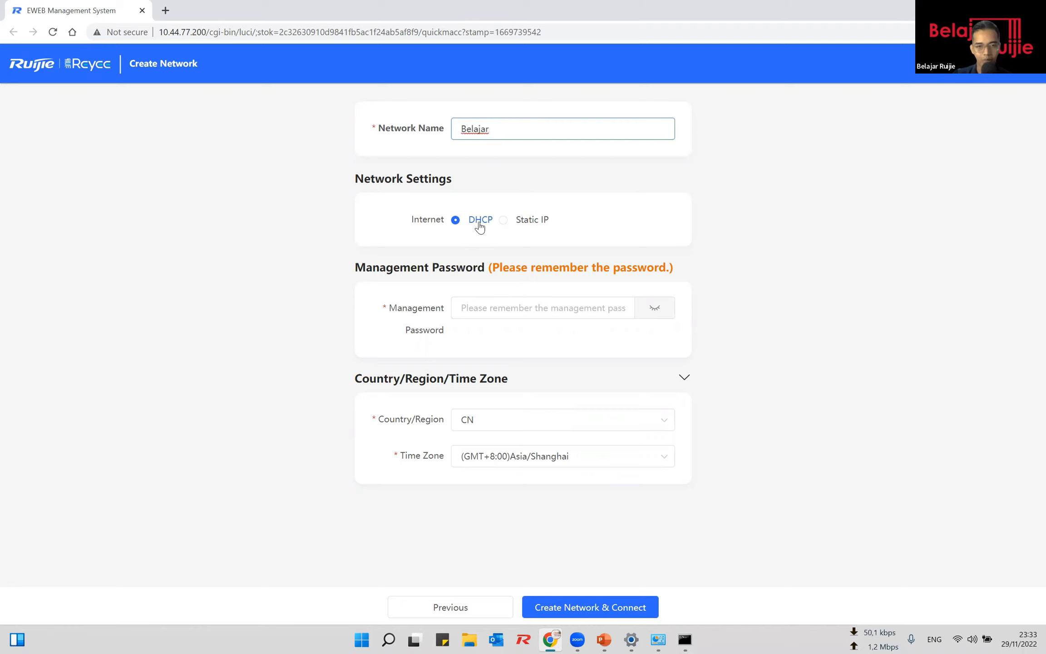
Enter the management password for the new network and reveal its characters.
click(535, 312)
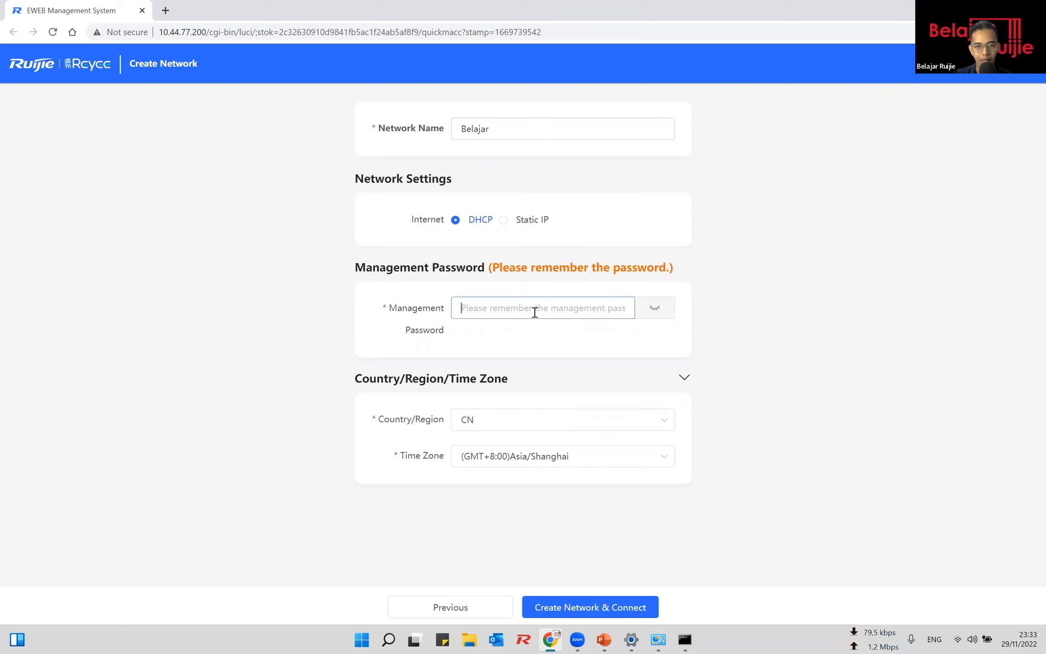
text(•••)
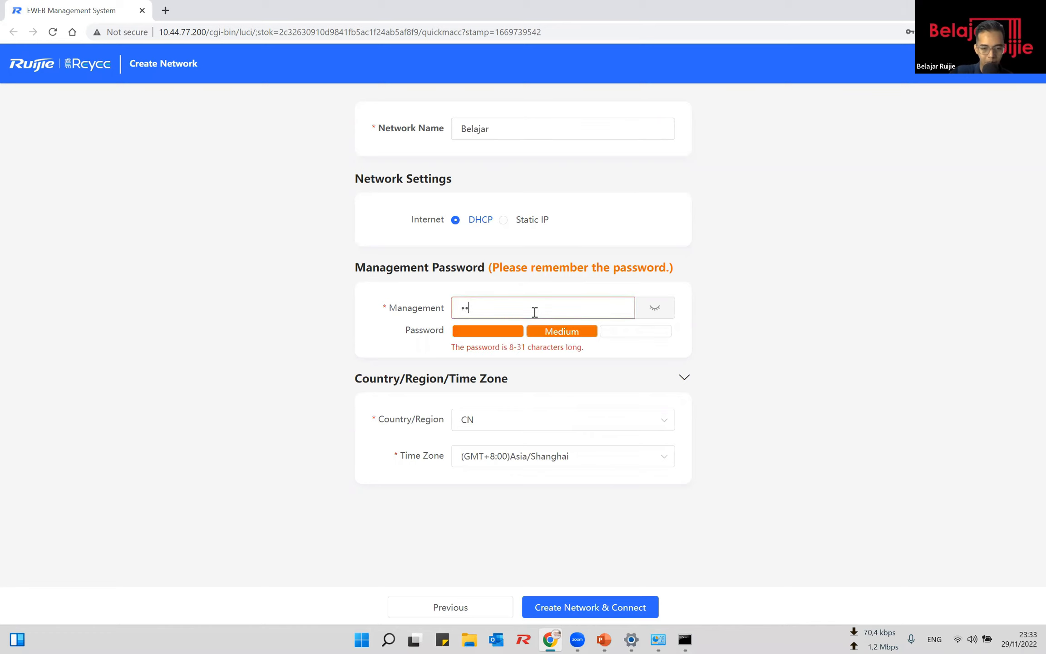
text(••••••)
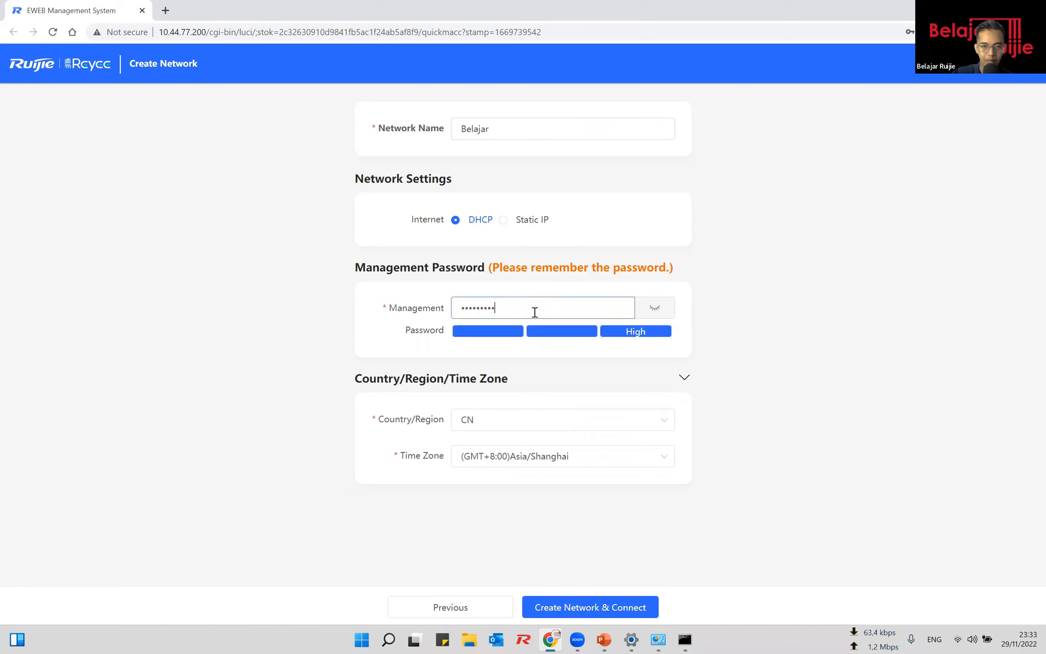
click(654, 307)
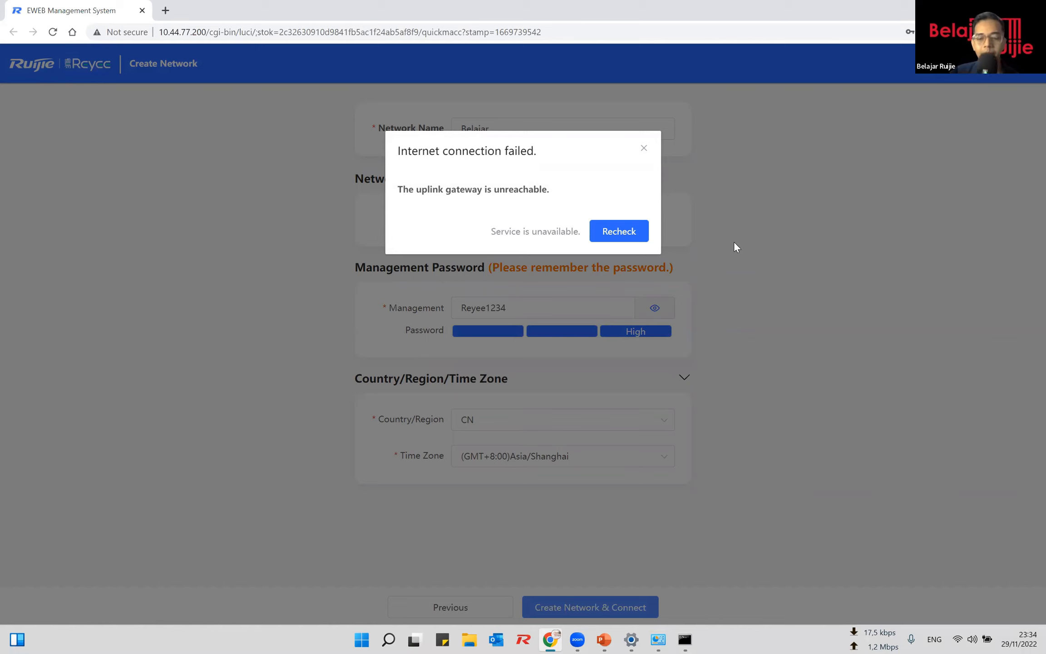
Close the connection dialog, reload the switch's management page at 10.44.77.200, and dismiss the topology update prompt.
click(643, 150)
drag(210, 31, 652, 29)
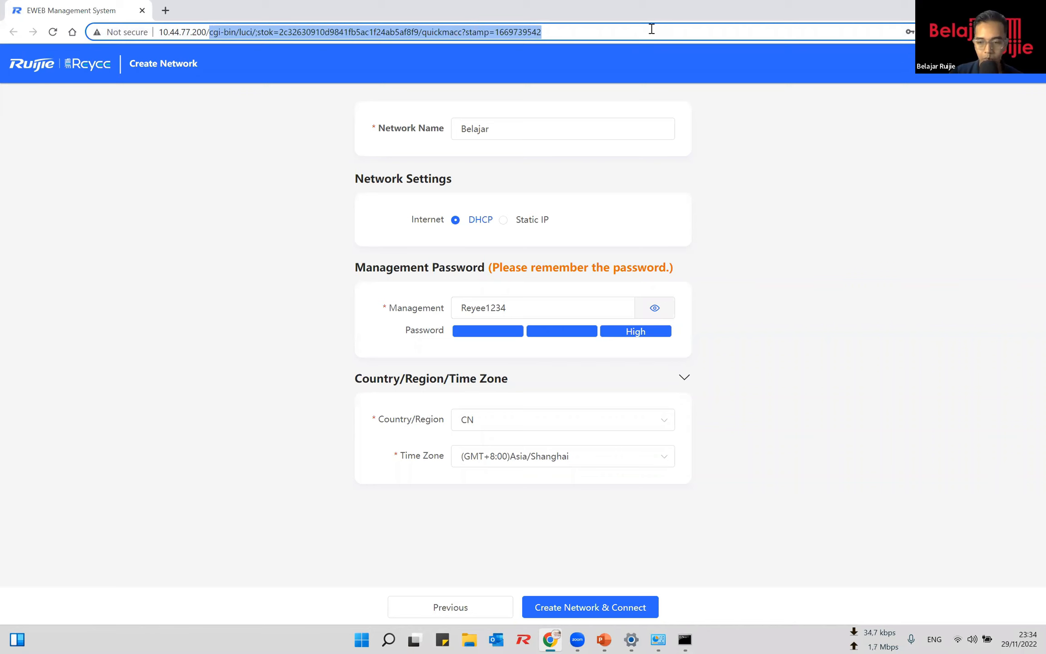
key(BackSpace)
key(Return)
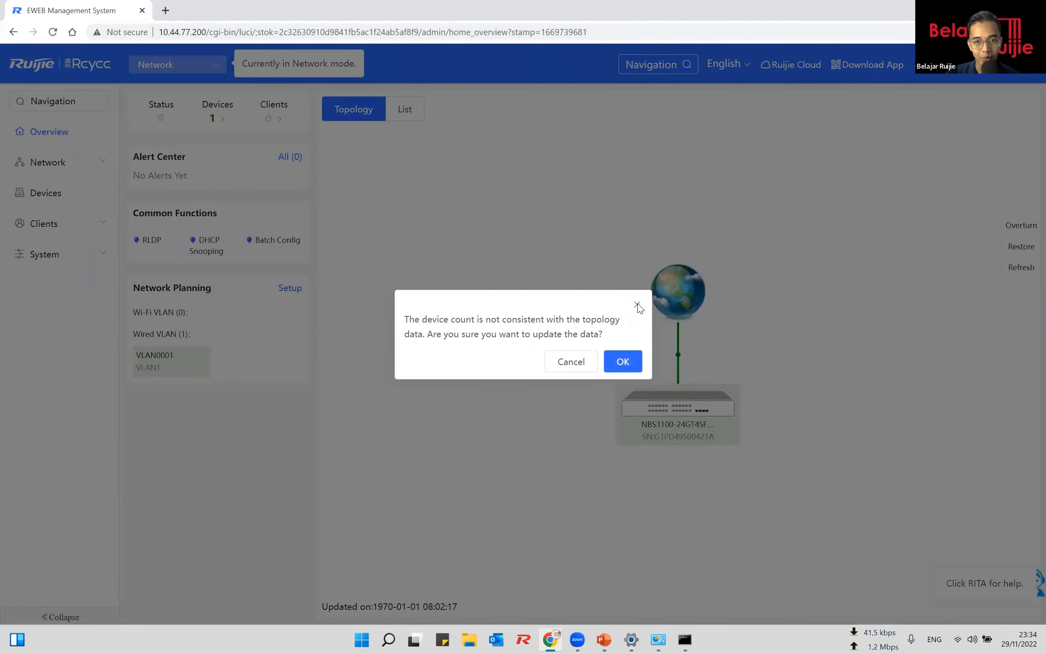
click(637, 305)
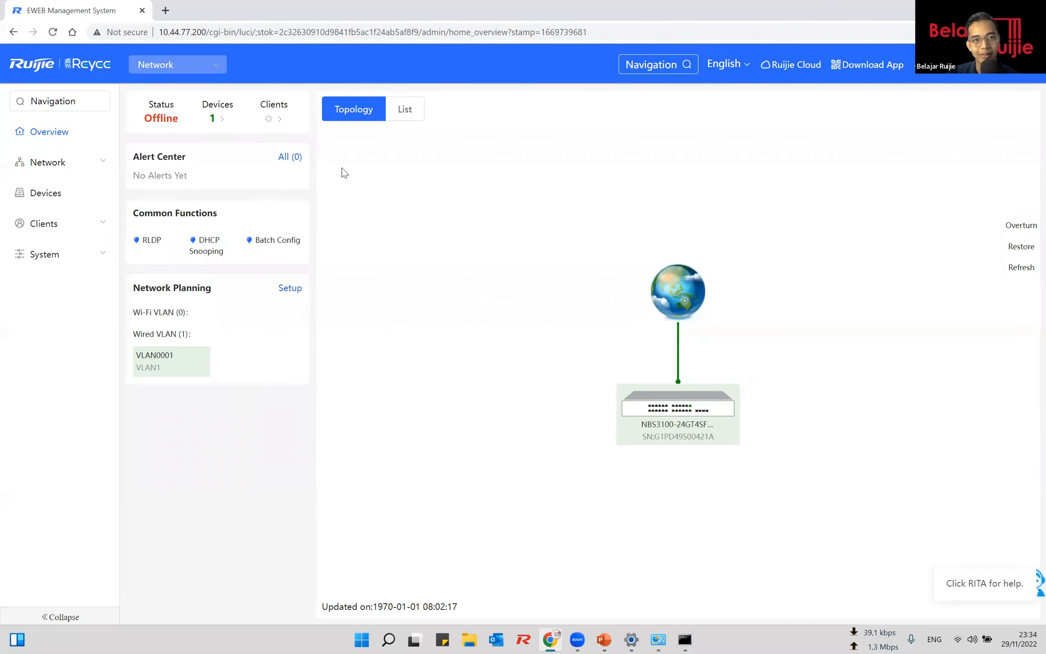
Check the available management modes, and open the NBS3100-24GT4SFP-P switch's details from the device list.
click(206, 72)
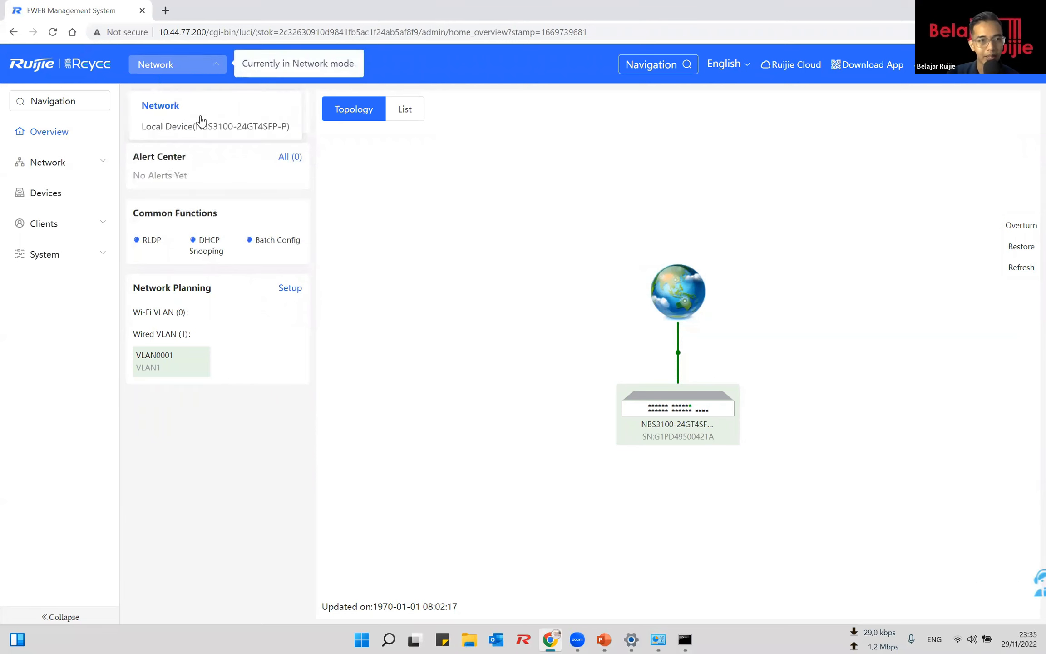
click(207, 68)
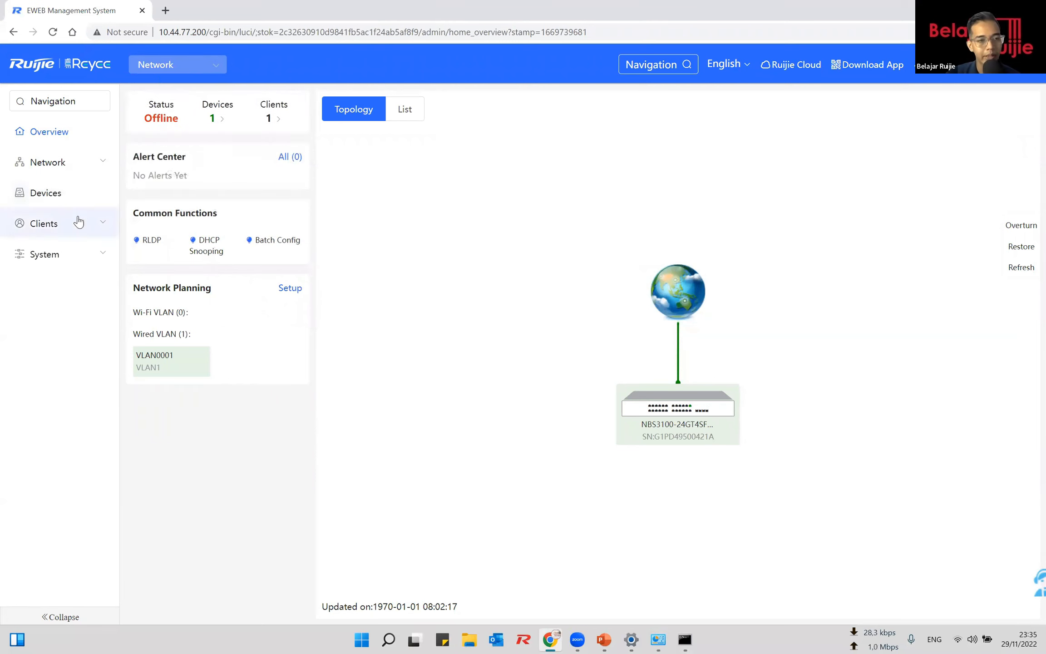
click(67, 191)
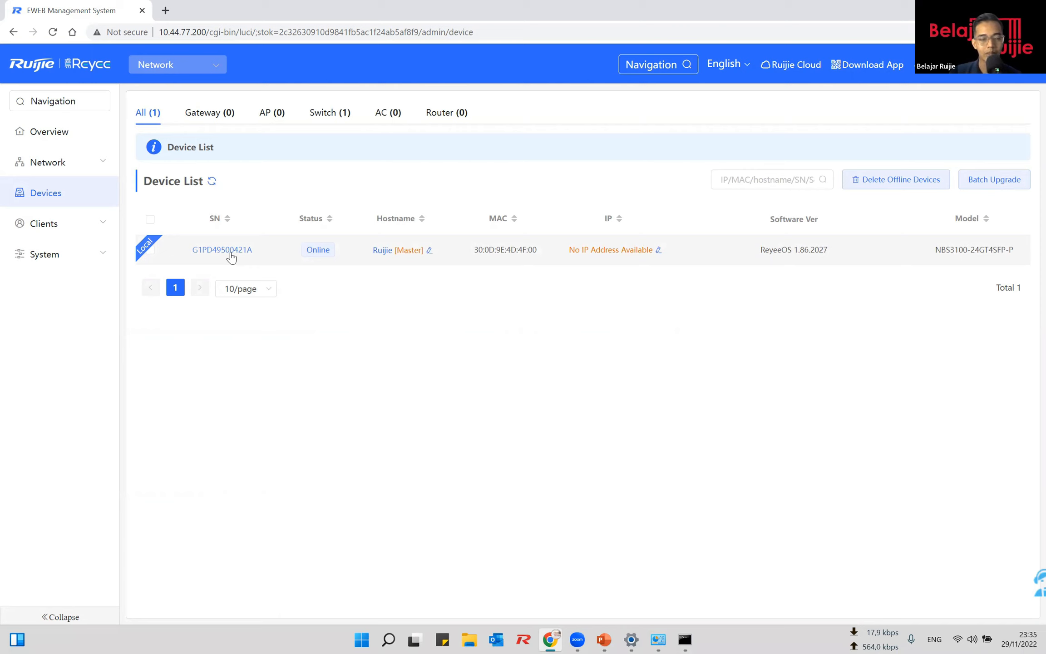
drag(207, 32, 140, 40)
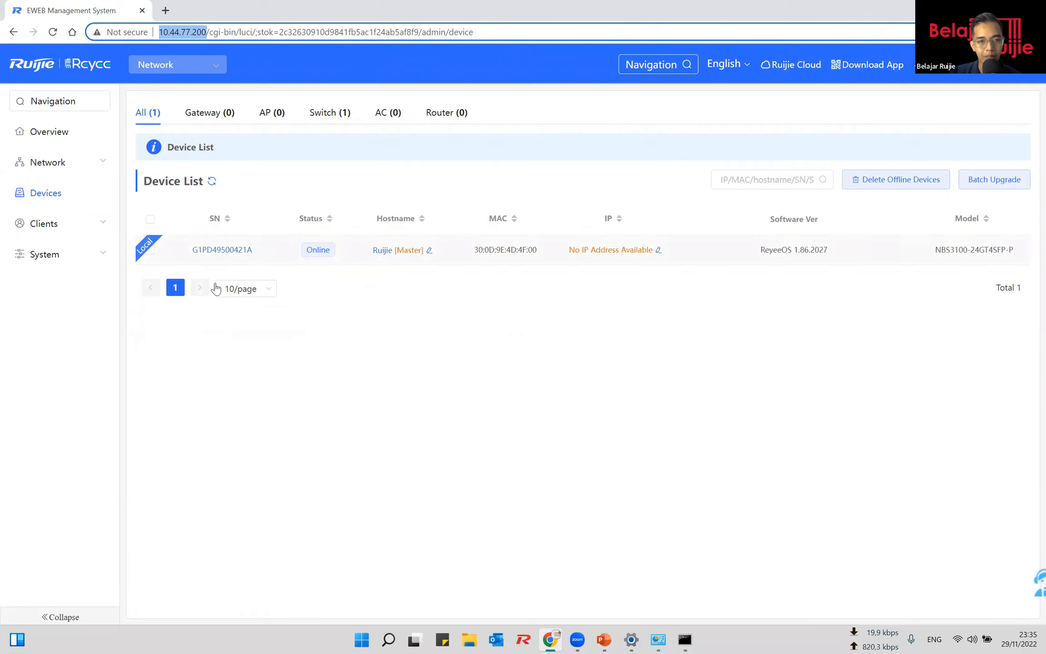
click(166, 10)
click(117, 5)
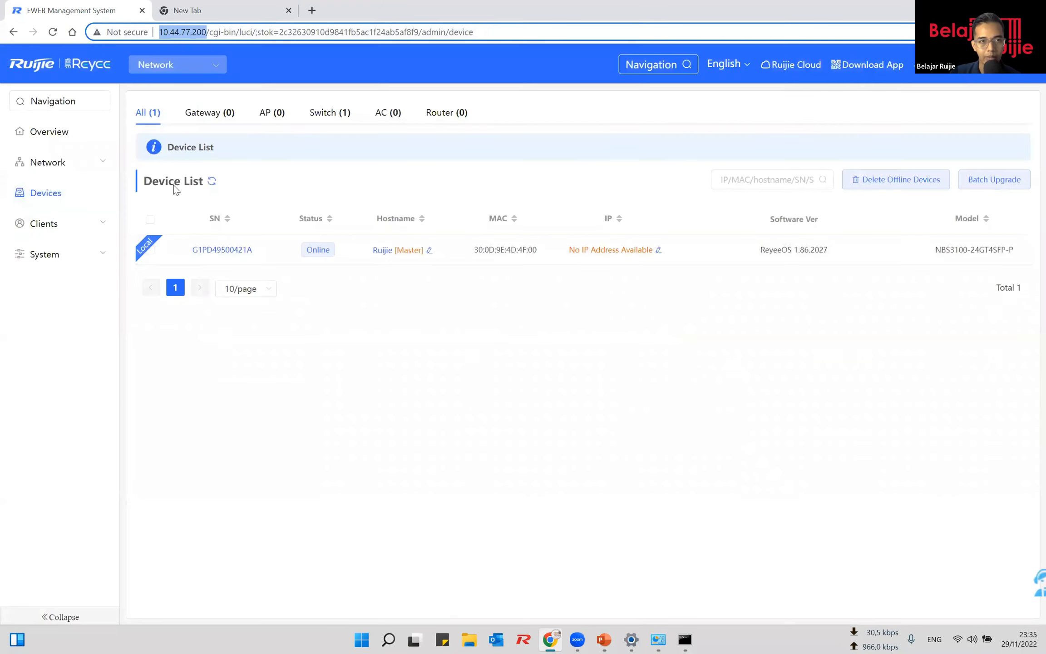
click(222, 253)
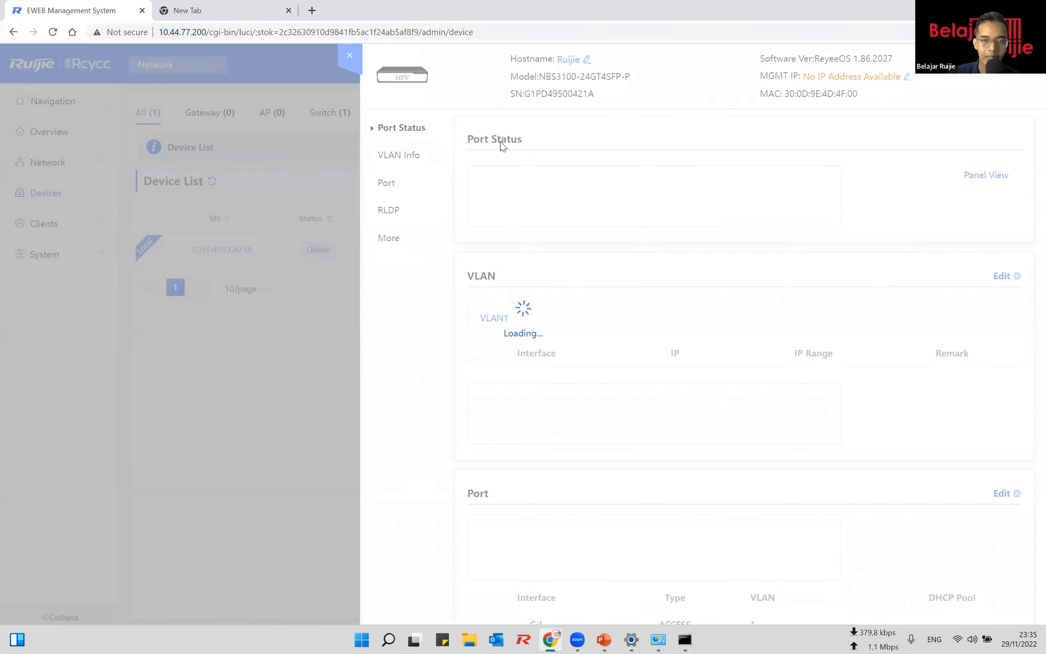
double_click(200, 32)
drag(152, 37, 149, 38)
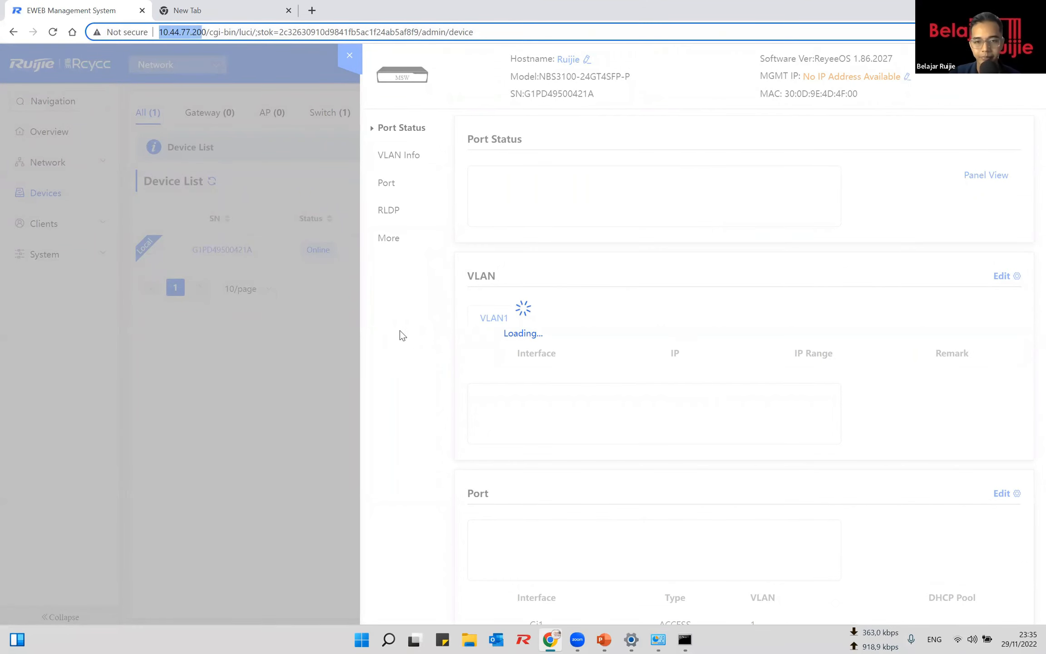
click(414, 341)
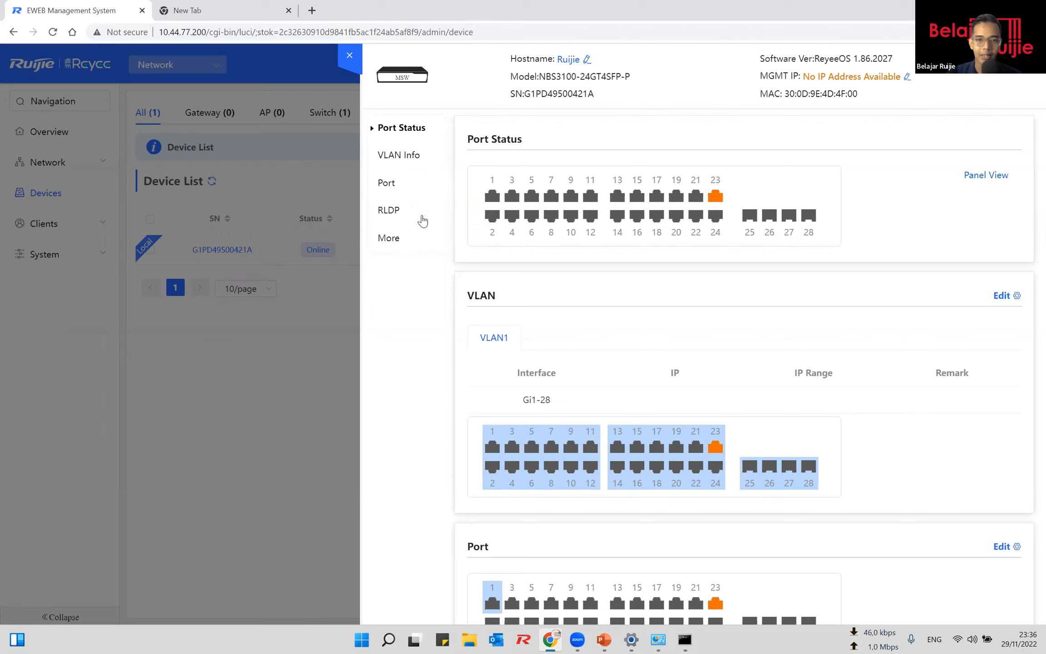
Open the switch's full VLAN settings and add VLAN 10 with the description staff.
click(393, 239)
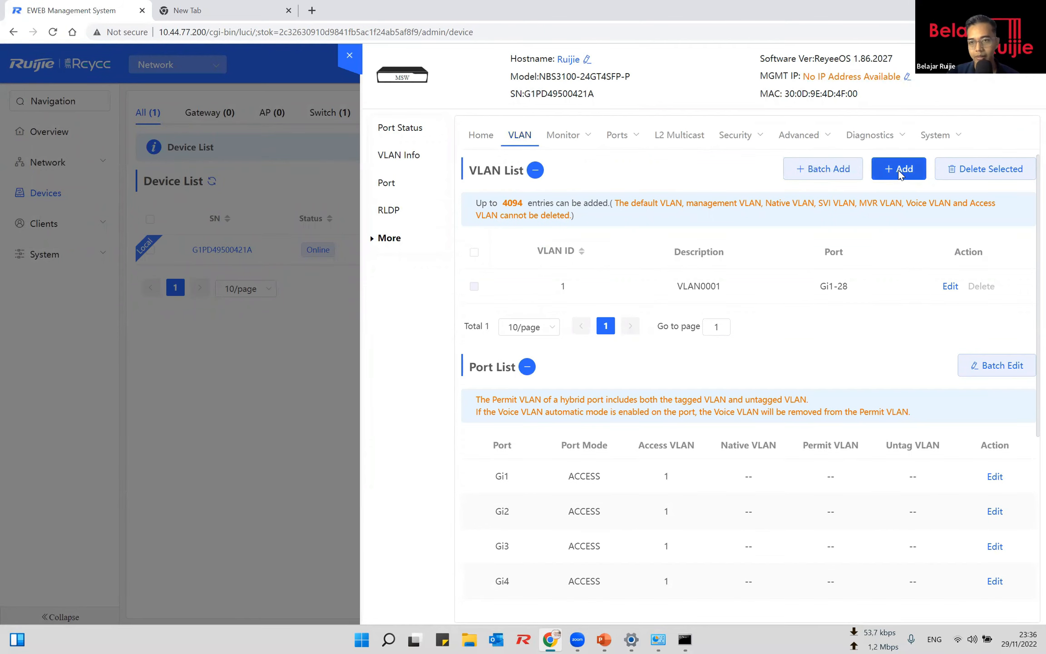
click(901, 169)
click(517, 198)
text(10)
click(511, 228)
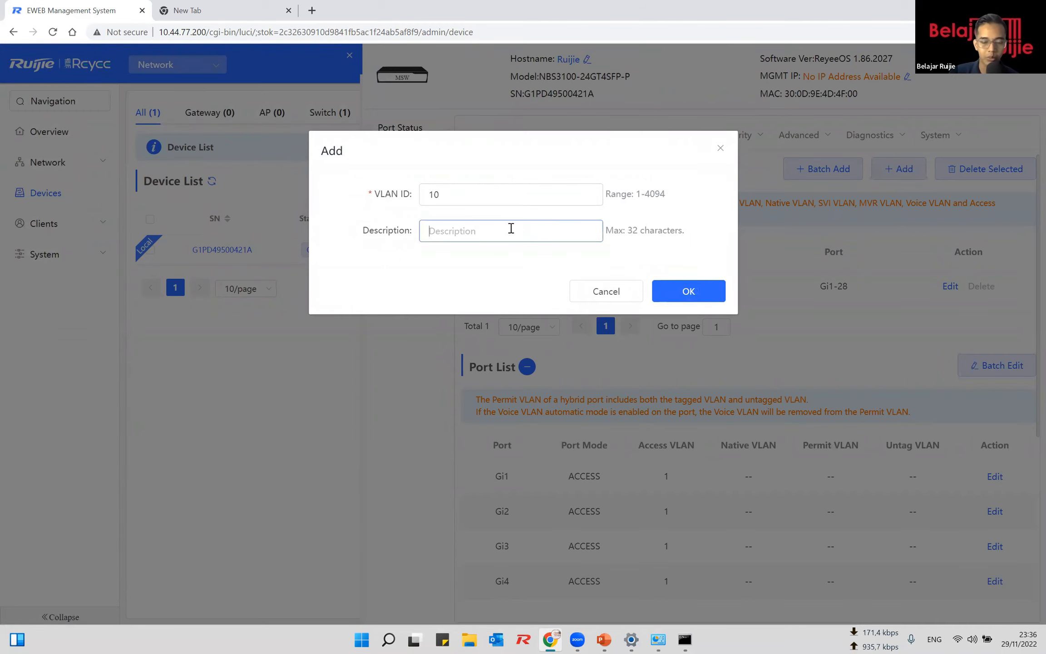
text(staff)
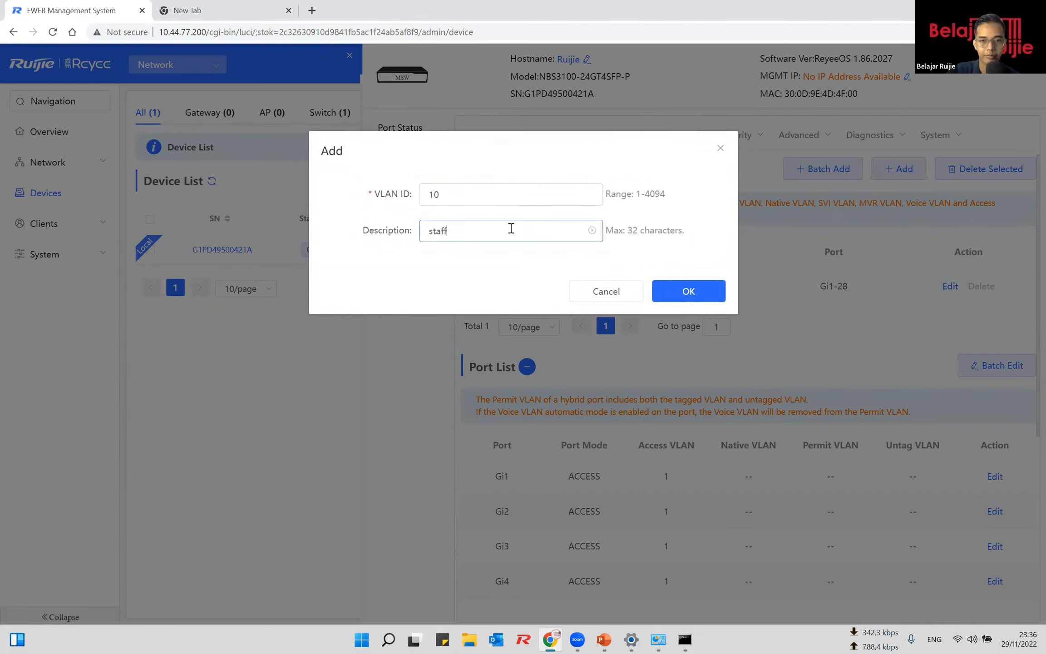
key(Return)
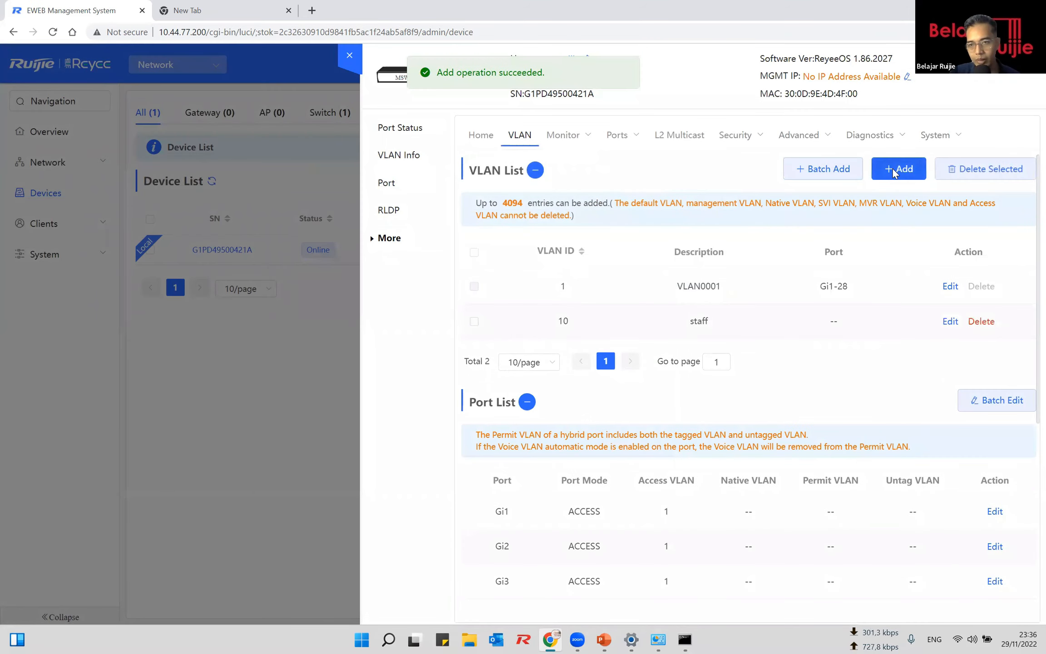
Add VLAN 20 with the description cctv to the VLAN list.
click(897, 170)
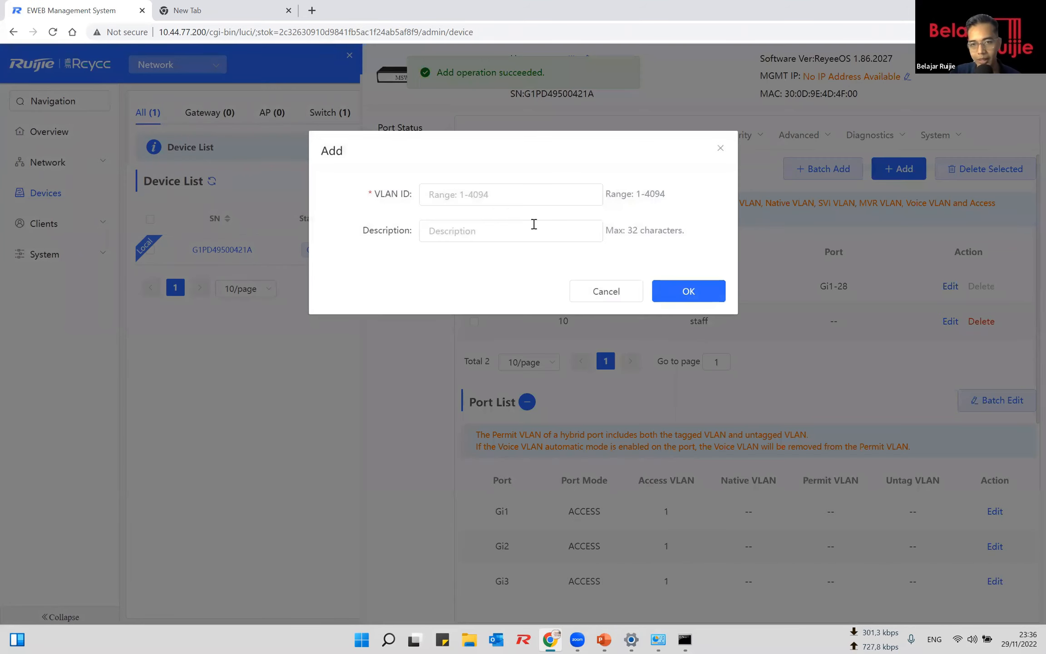
click(489, 196)
text(2)
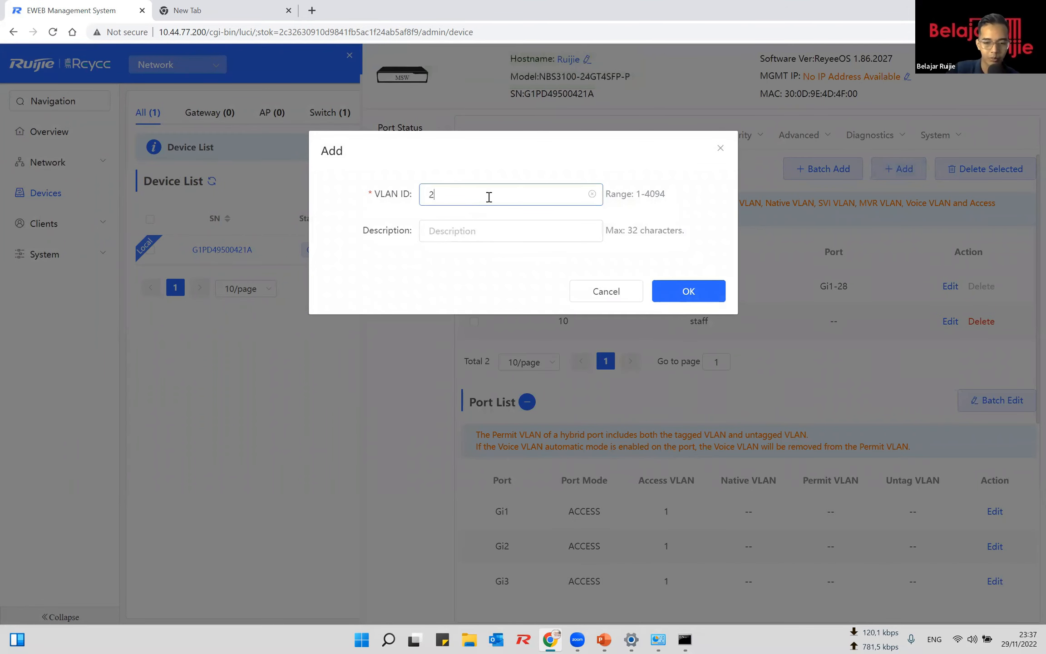
text(0)
click(491, 224)
text(cctv)
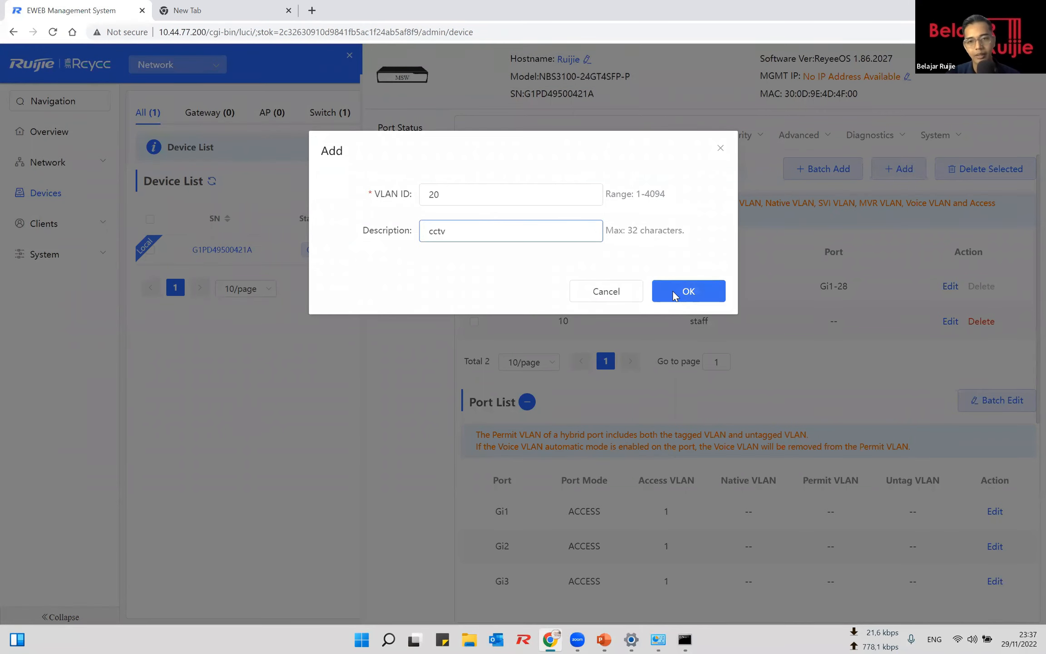
click(672, 291)
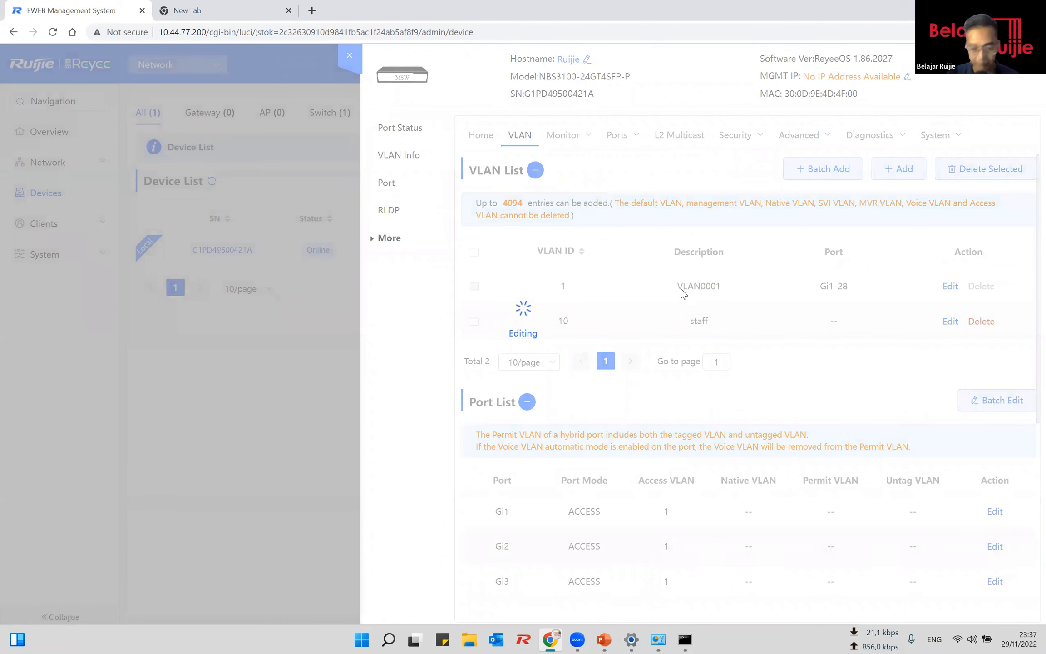
Configure port Gi1 as a trunk port with permitted VLANs 1,10,20.
scroll(818, 333, down, 3)
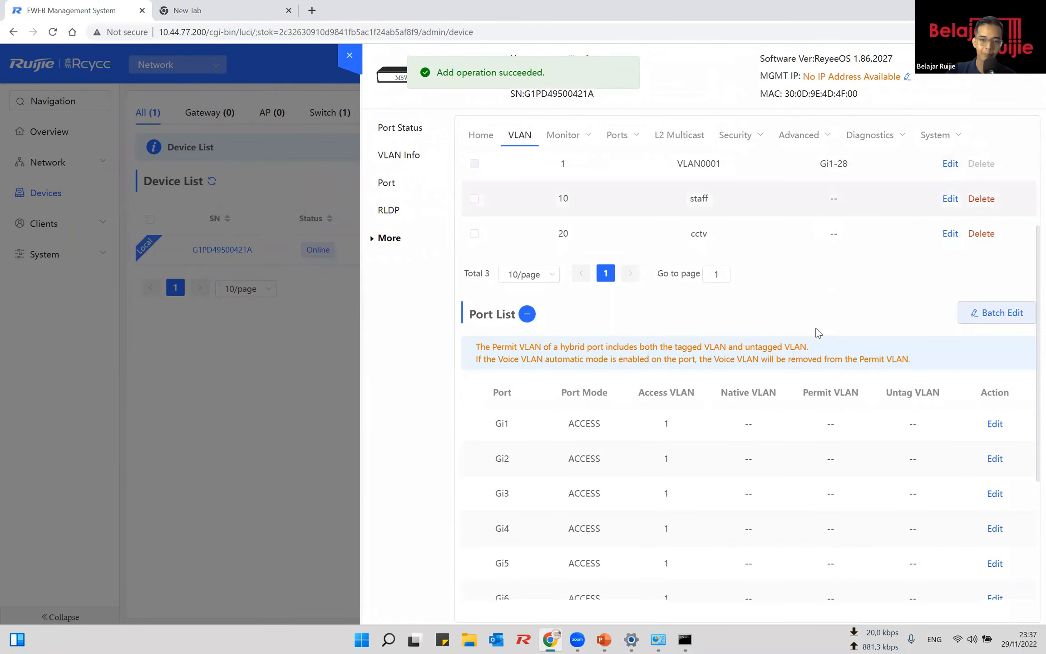
scroll(818, 333, down, 3)
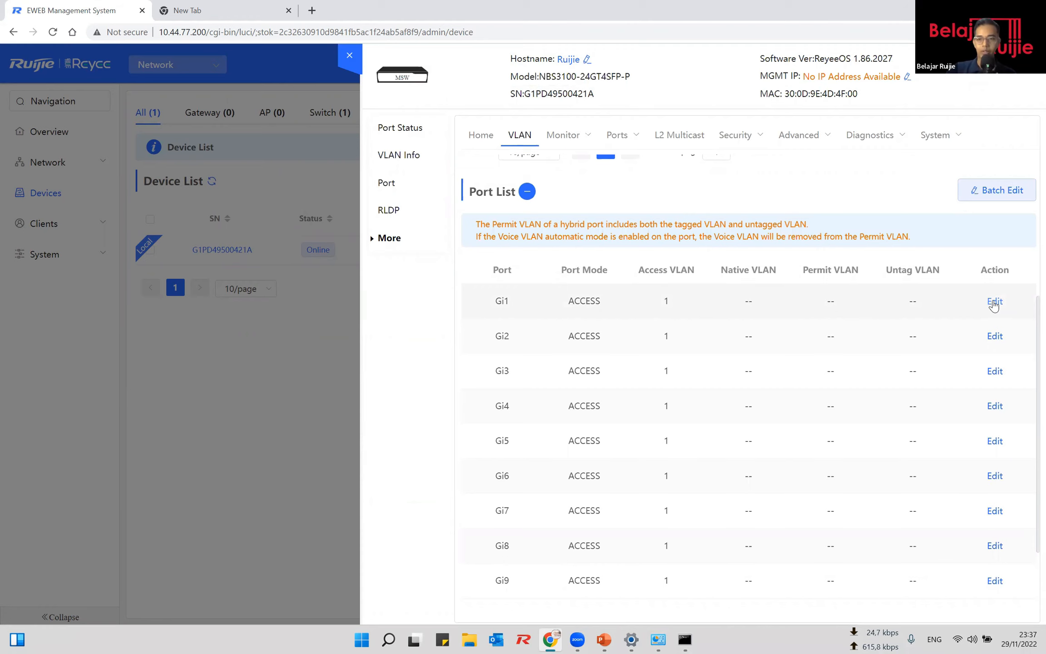
click(994, 301)
click(549, 196)
click(521, 270)
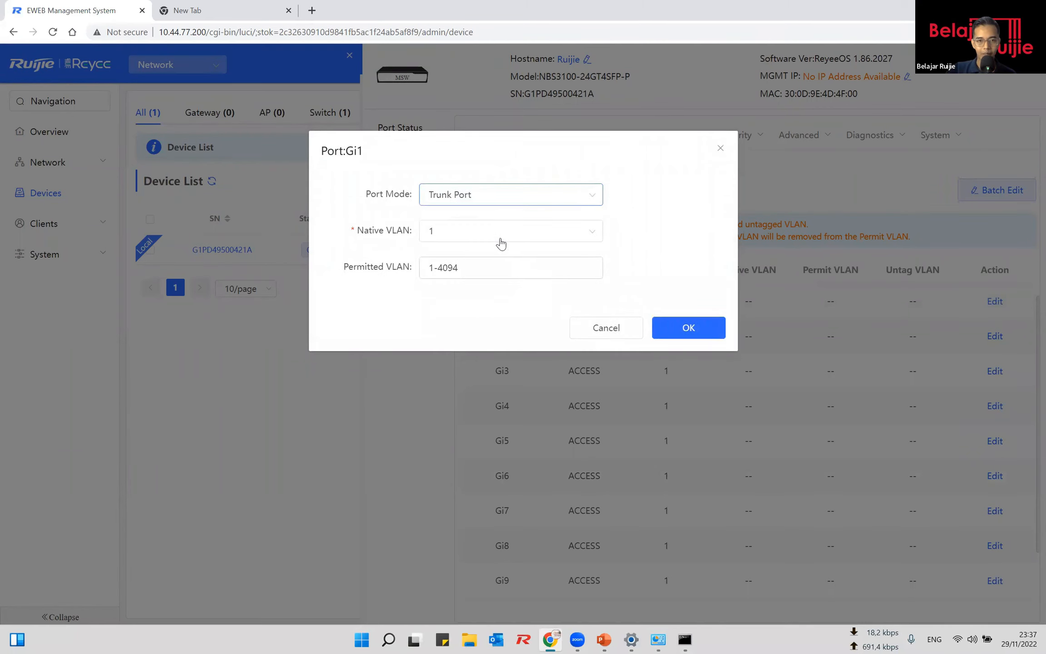
drag(492, 268, 385, 268)
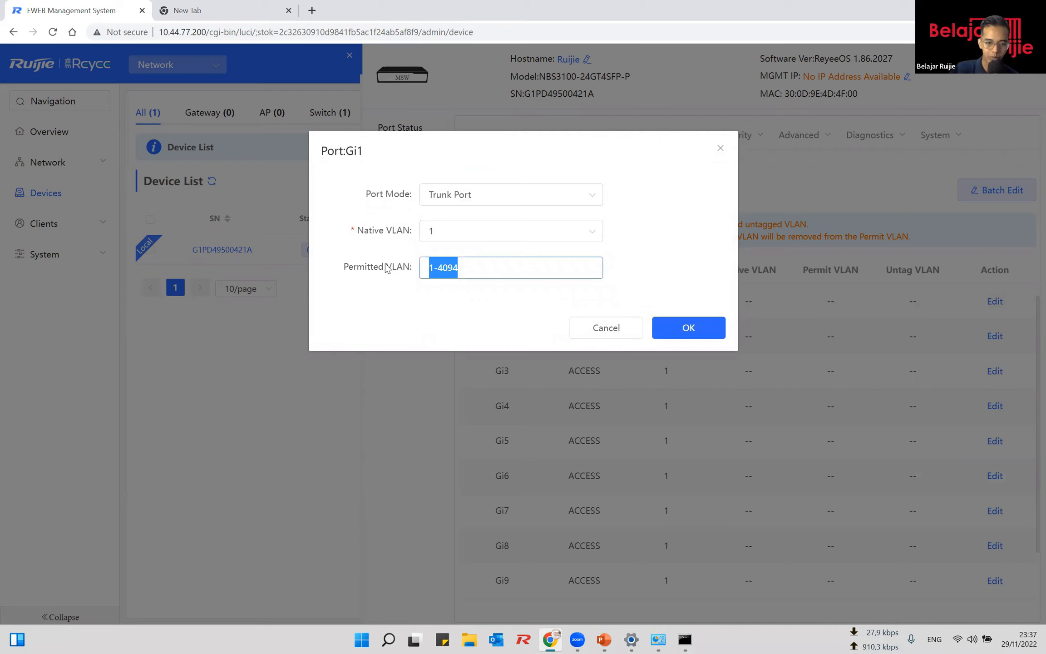
text(1,10,20)
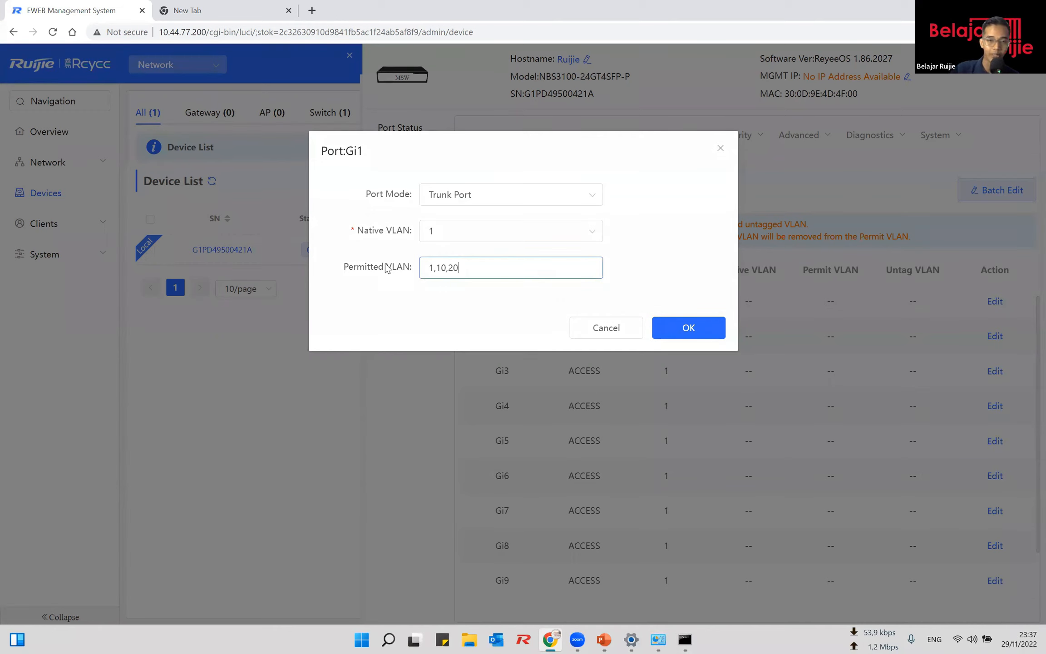
click(696, 329)
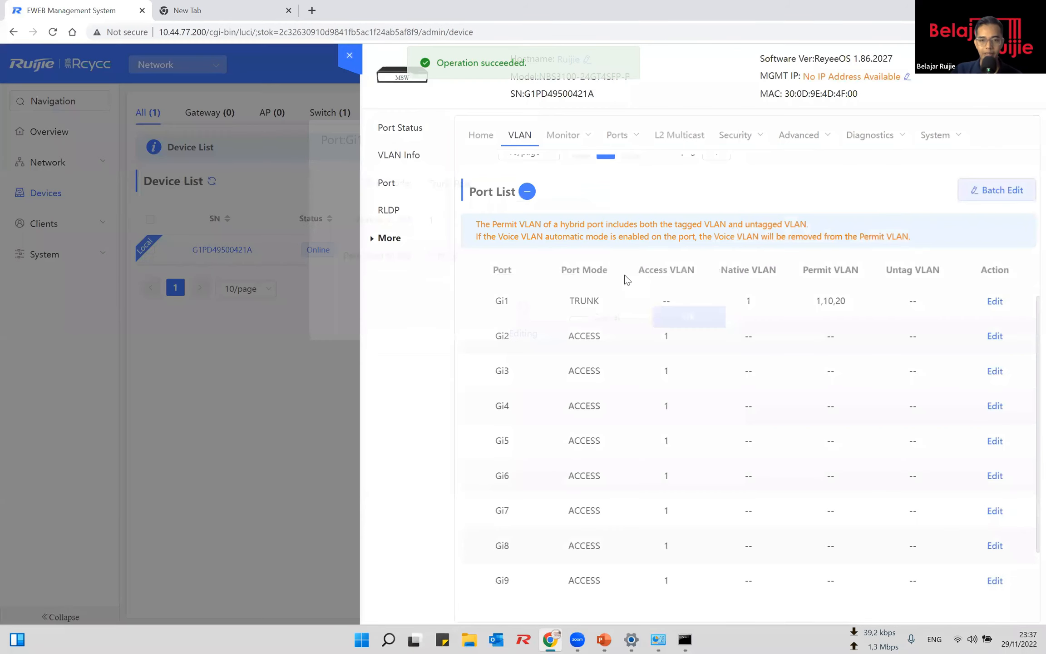
Assign access port Gi2 to VLAN 20 and save the port settings.
click(995, 336)
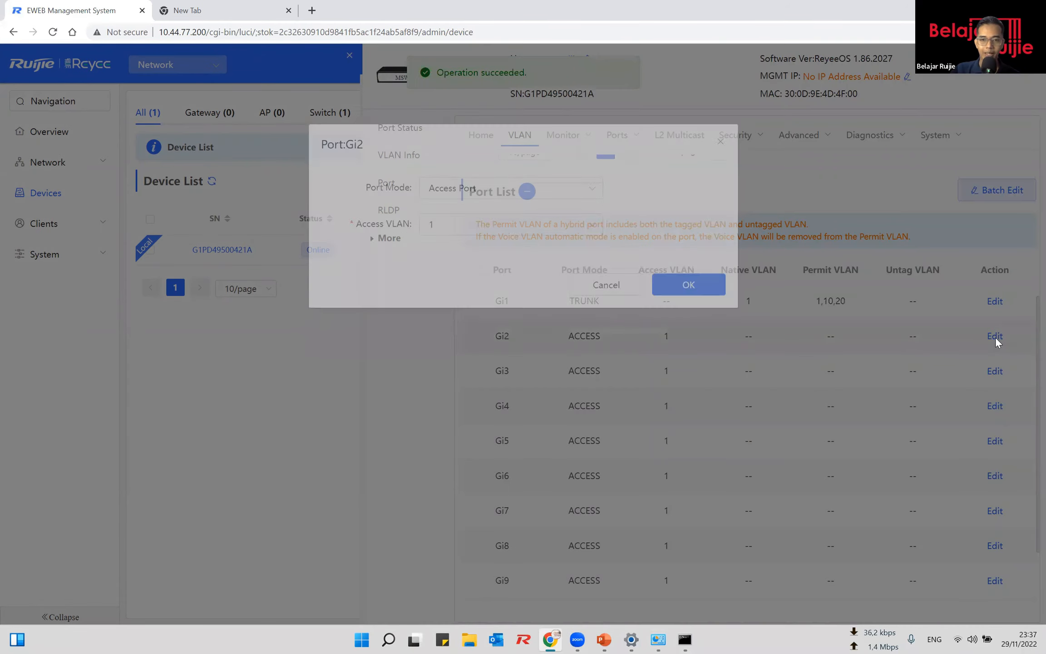
click(470, 238)
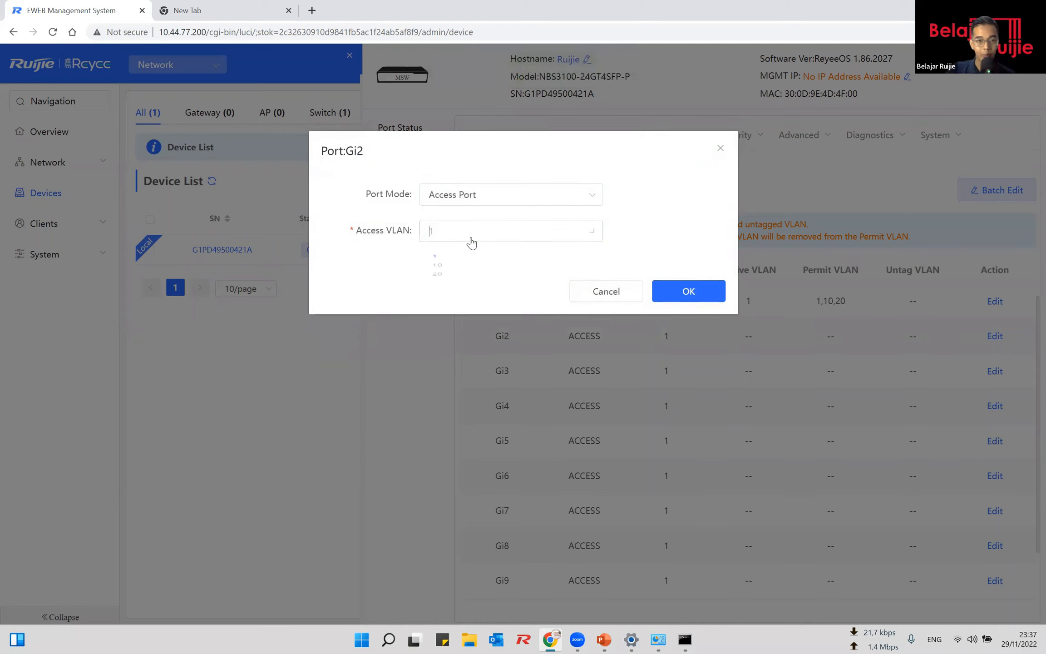
click(470, 306)
click(683, 292)
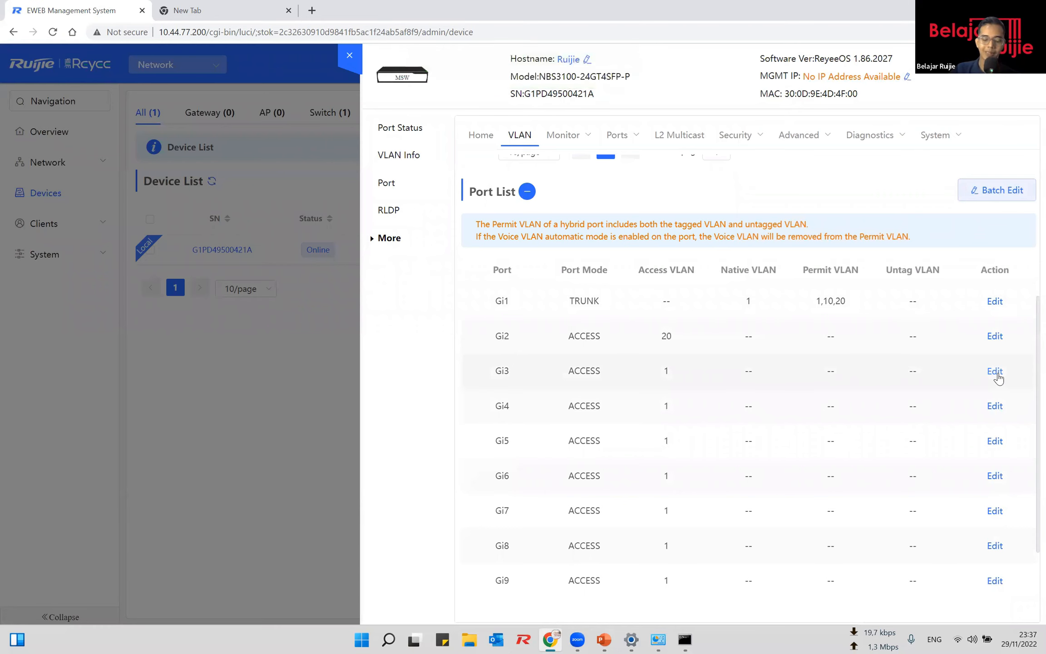
Assign access port Gi3 to VLAN 10 and save the port settings.
click(994, 372)
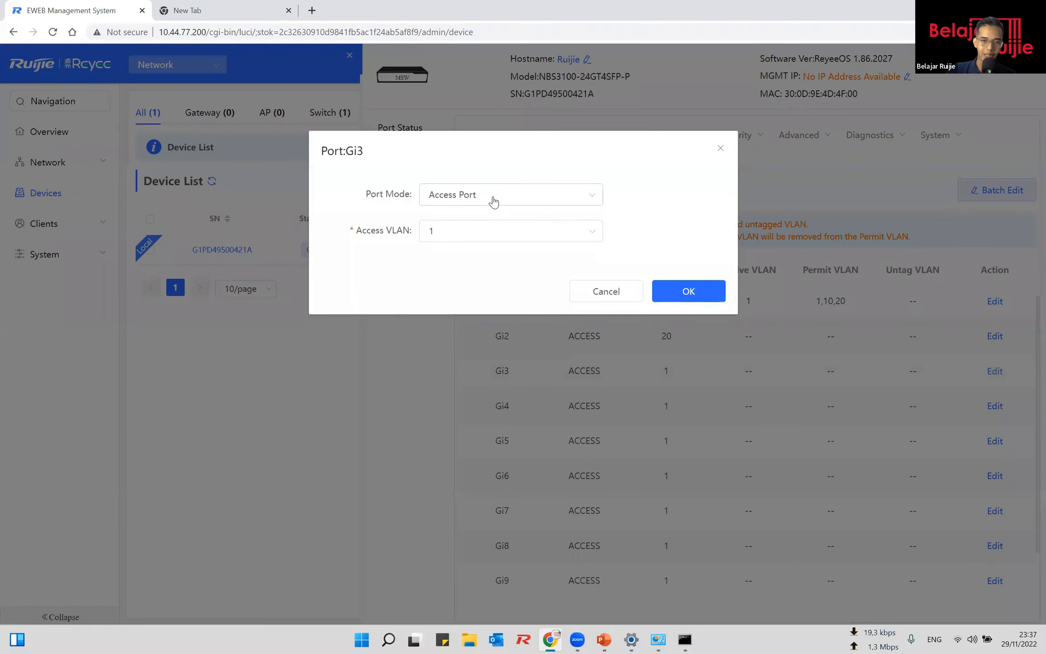
click(475, 243)
click(476, 283)
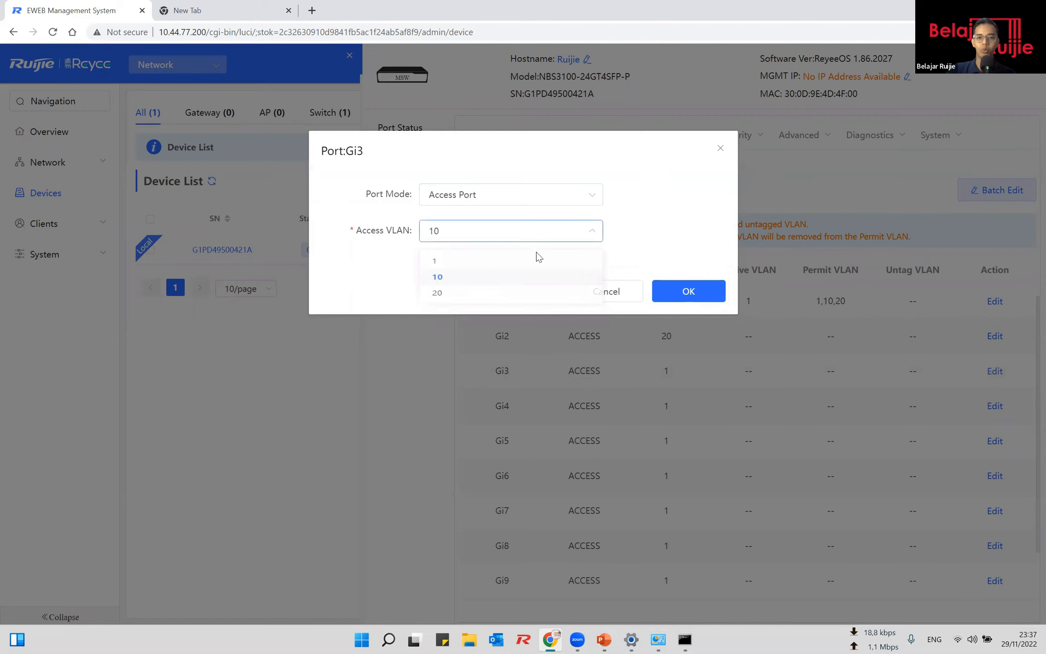
click(688, 291)
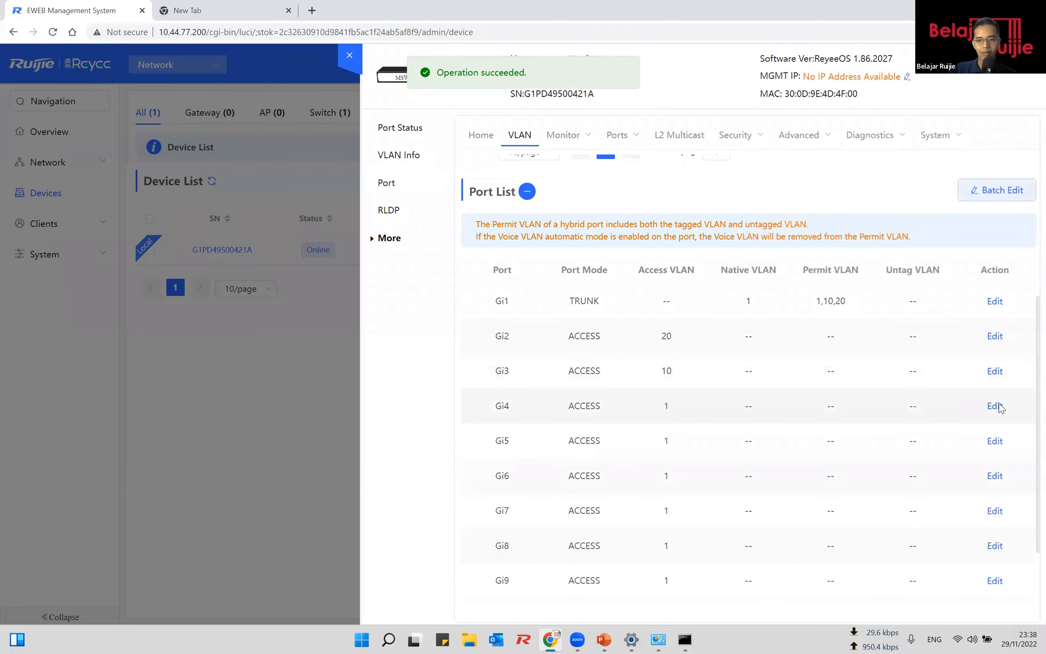
Configure port Gi4 as a trunk port with permitted VLANs 1,10,20.
click(995, 406)
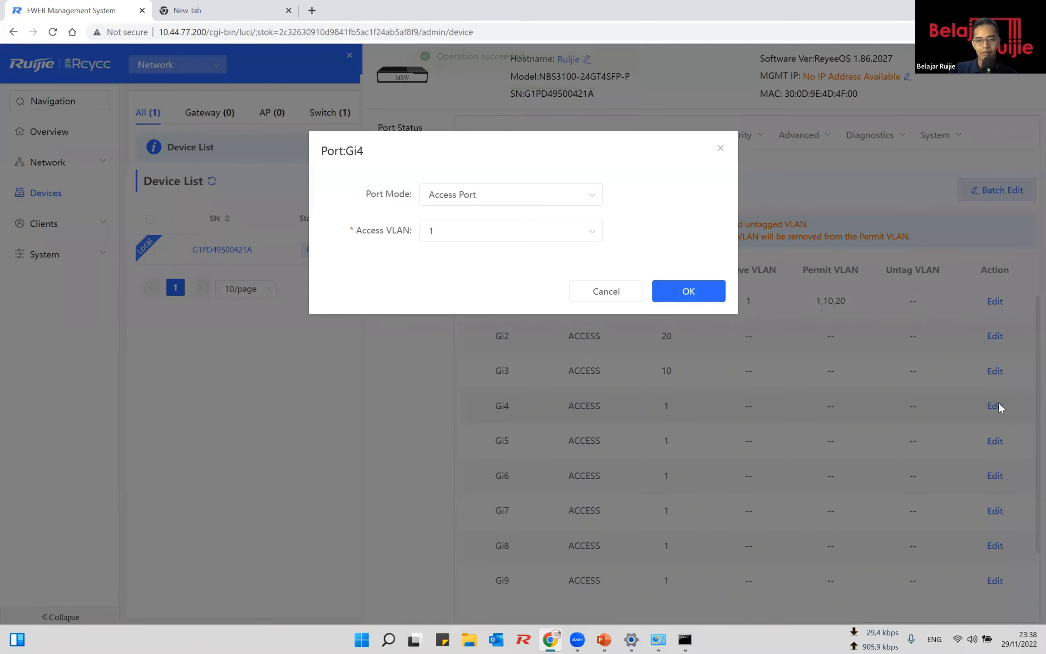
click(591, 200)
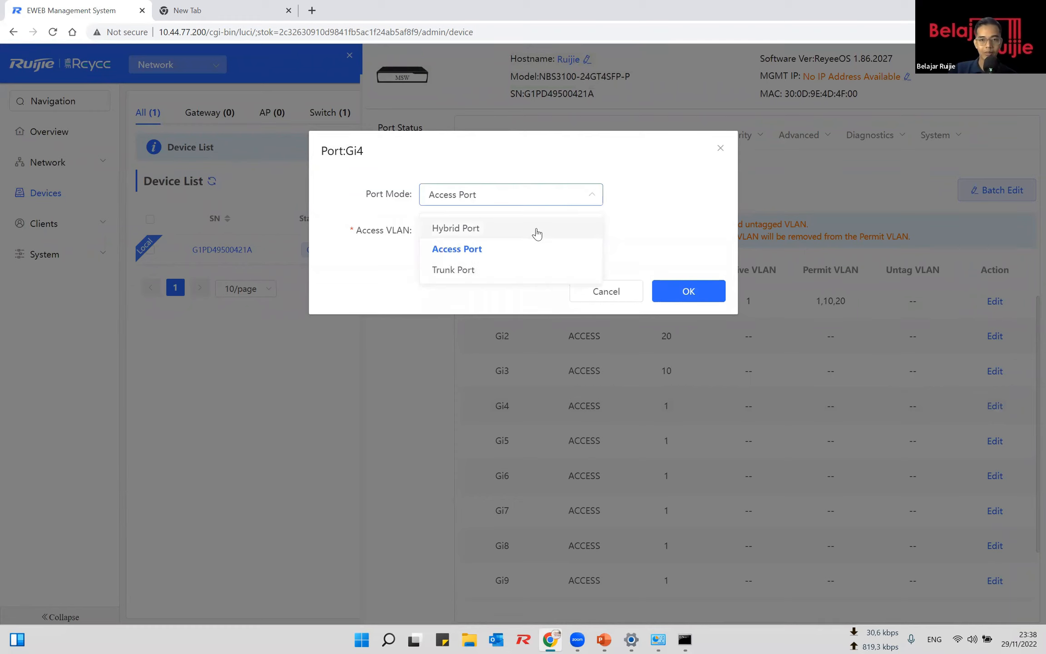
click(528, 271)
drag(491, 275, 359, 288)
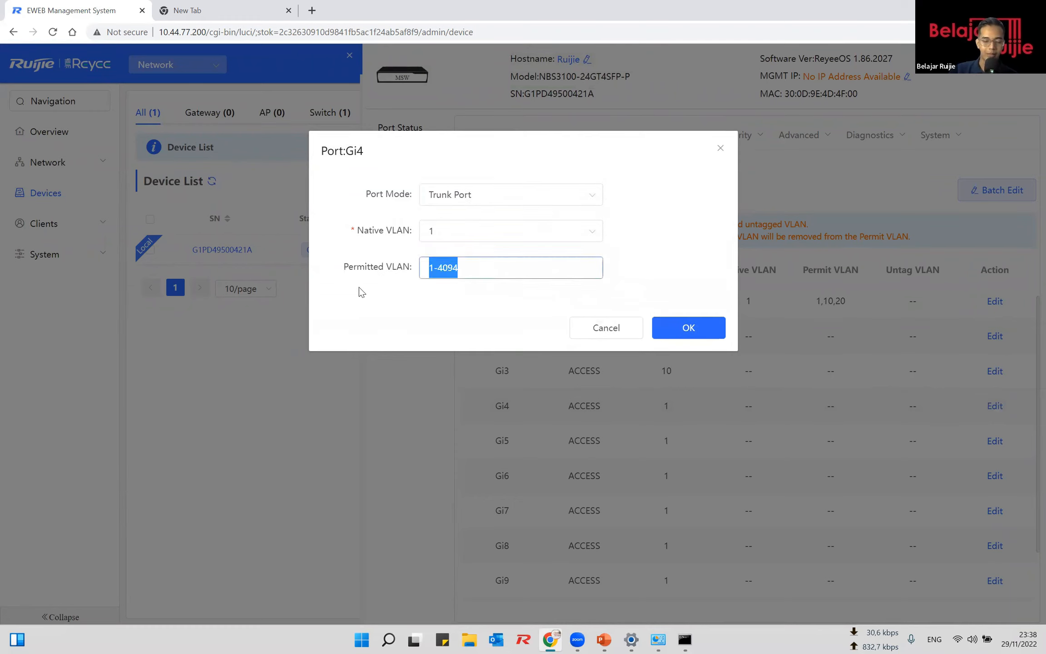
text(1,1)
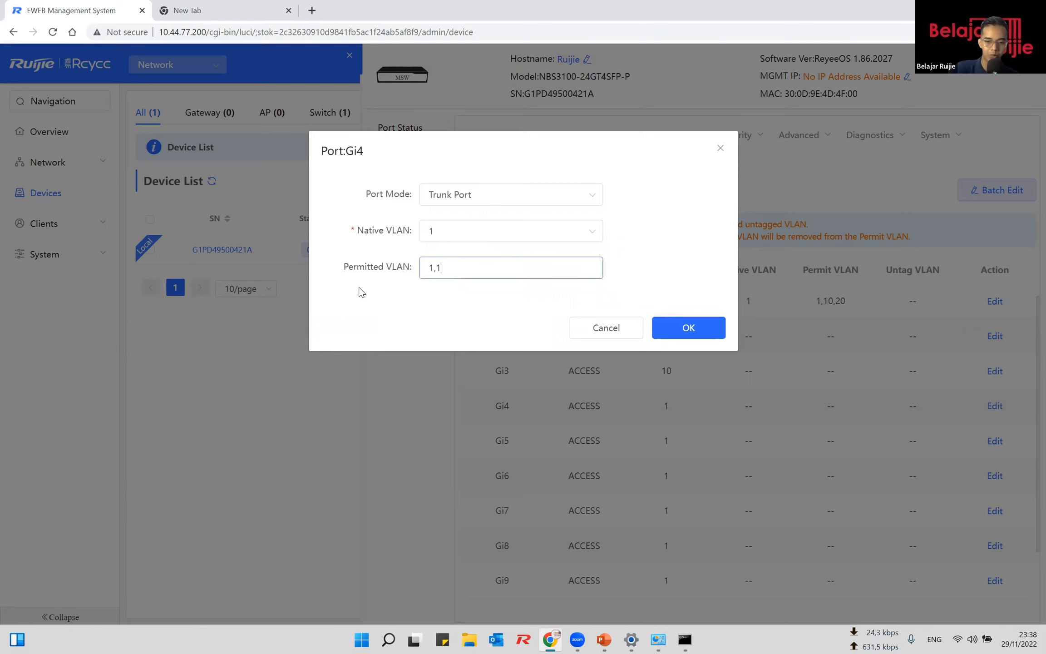
text(0,20)
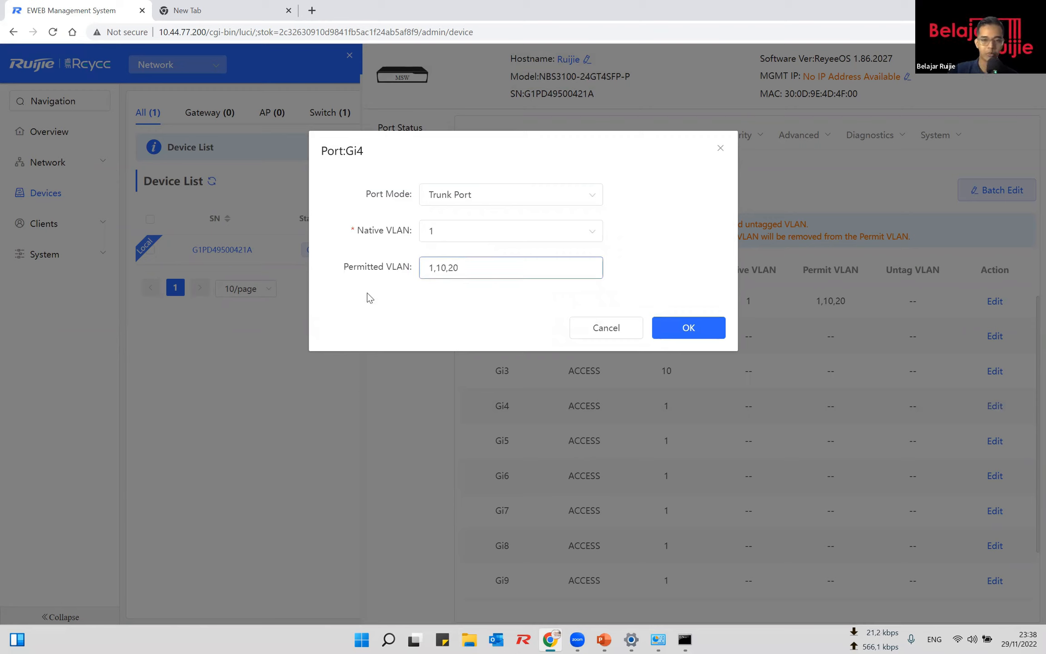
click(701, 335)
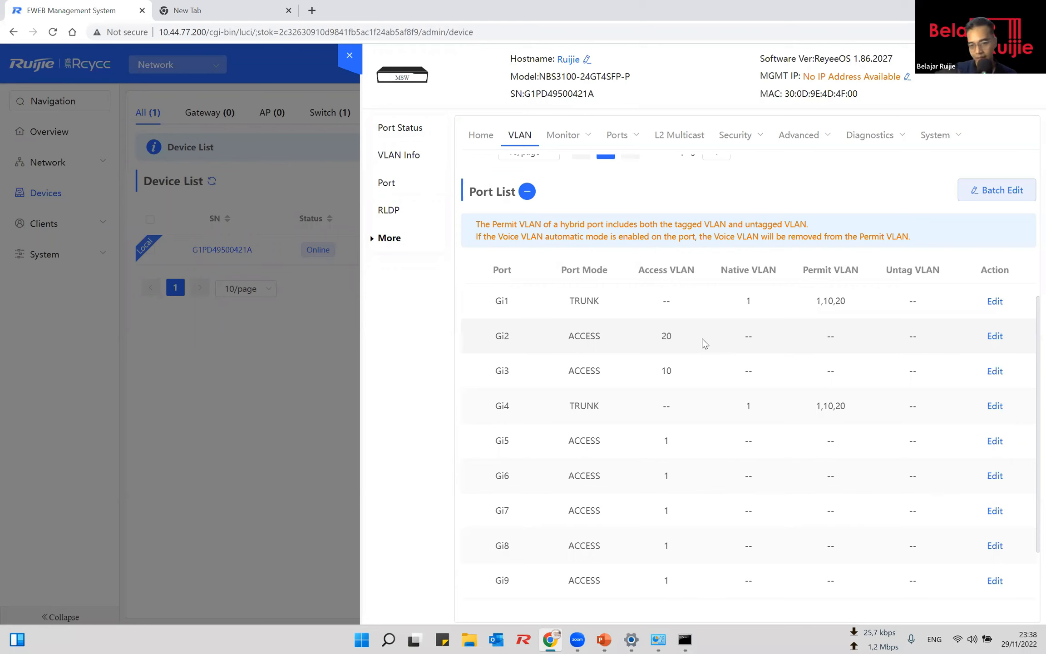
Review the port assignments in the VLAN settings and the switch's status overview, and close the device details.
scroll(721, 394, down, 1)
scroll(721, 394, down, 3)
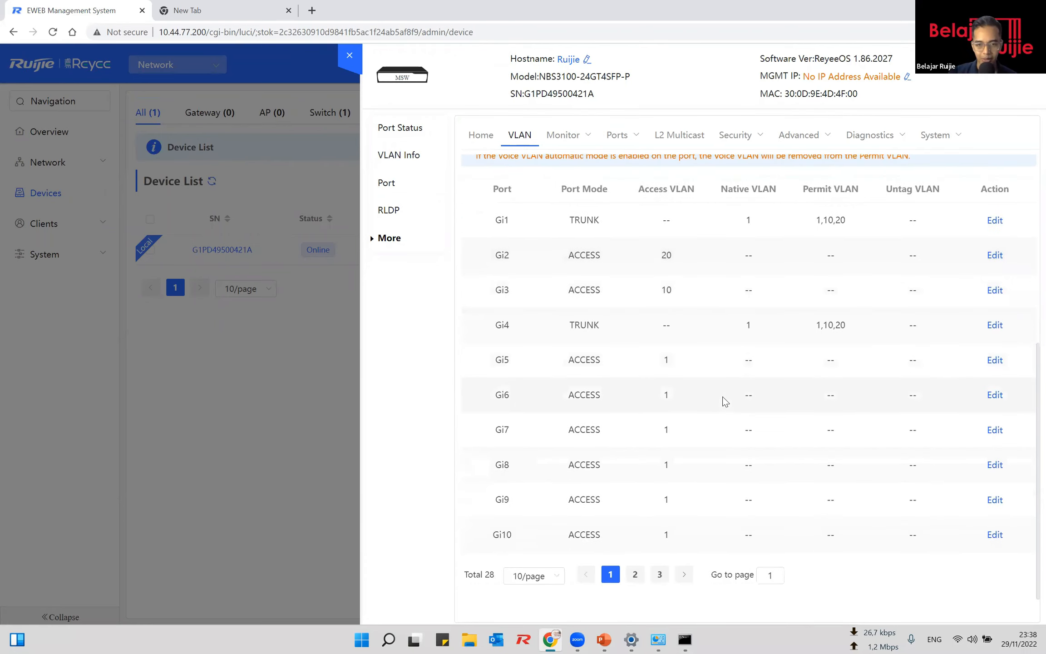
scroll(684, 432, up, 6)
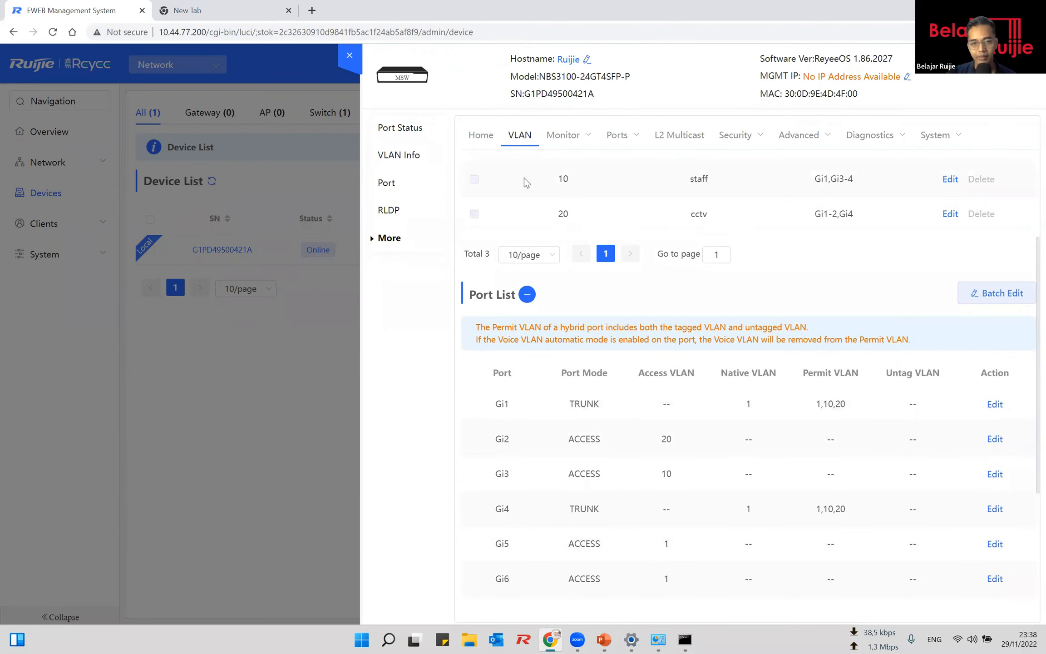
click(399, 130)
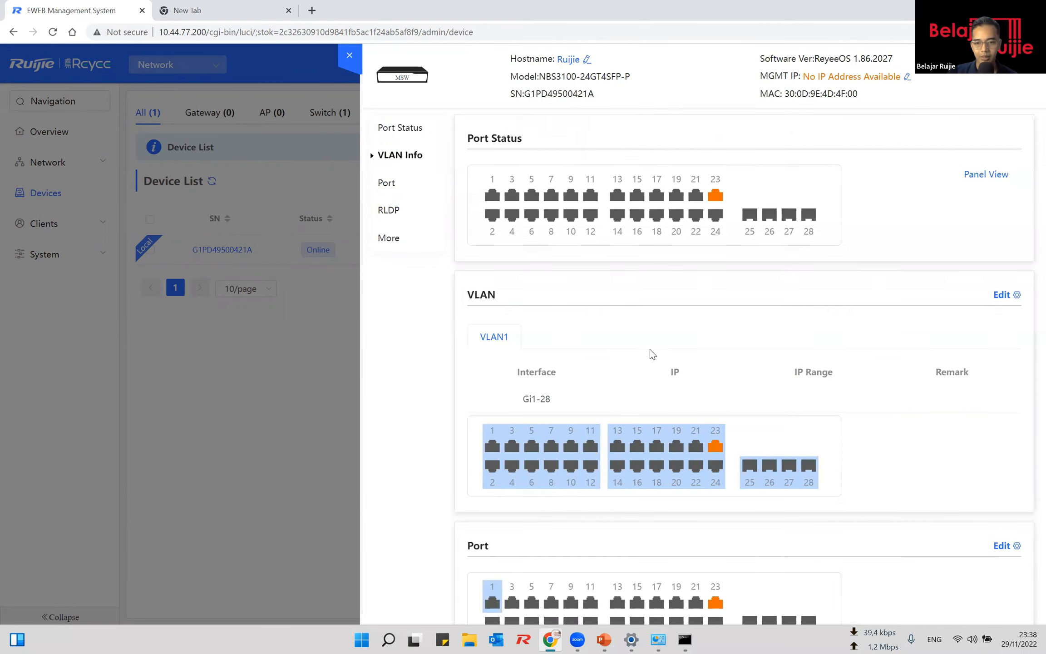
scroll(650, 349, down, 3)
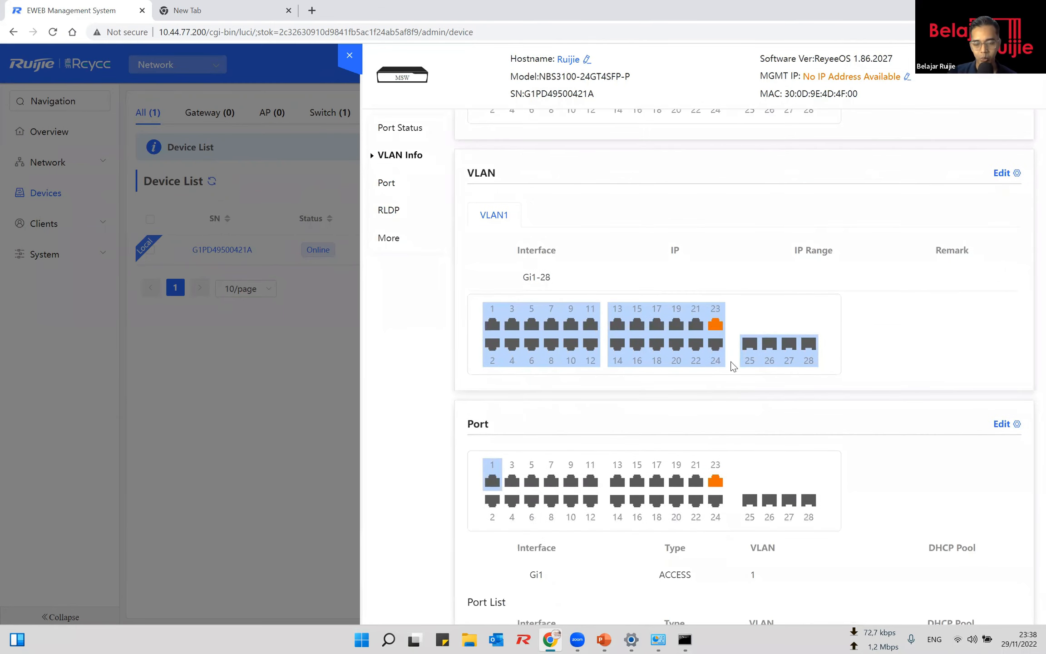
scroll(731, 365, down, 6)
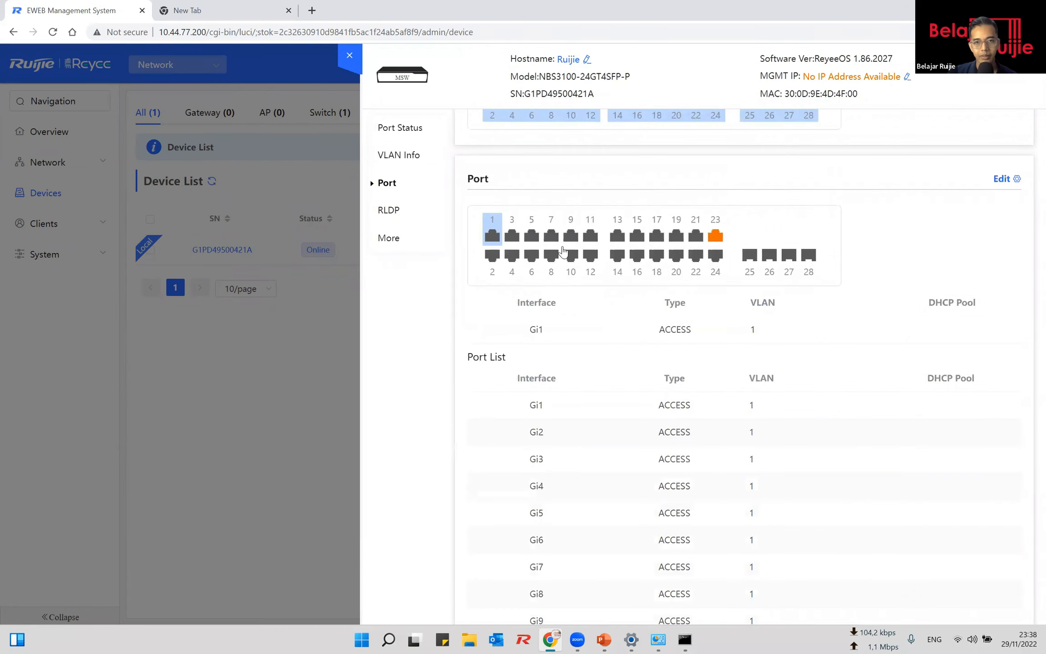
scroll(743, 264, up, 8)
scroll(743, 271, down, 12)
scroll(744, 272, up, 12)
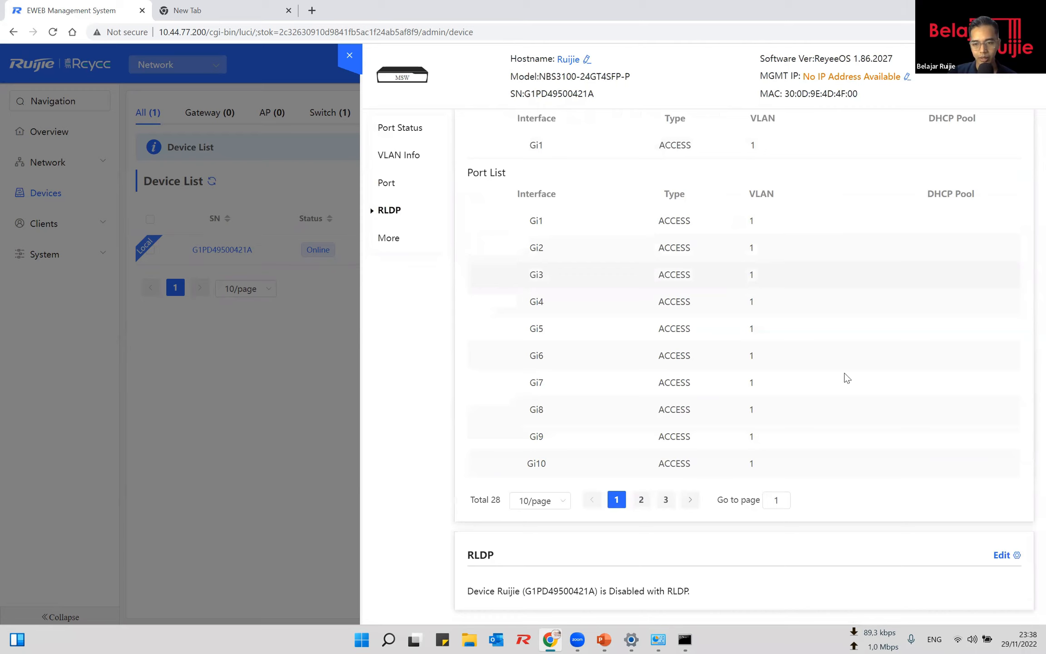
click(350, 60)
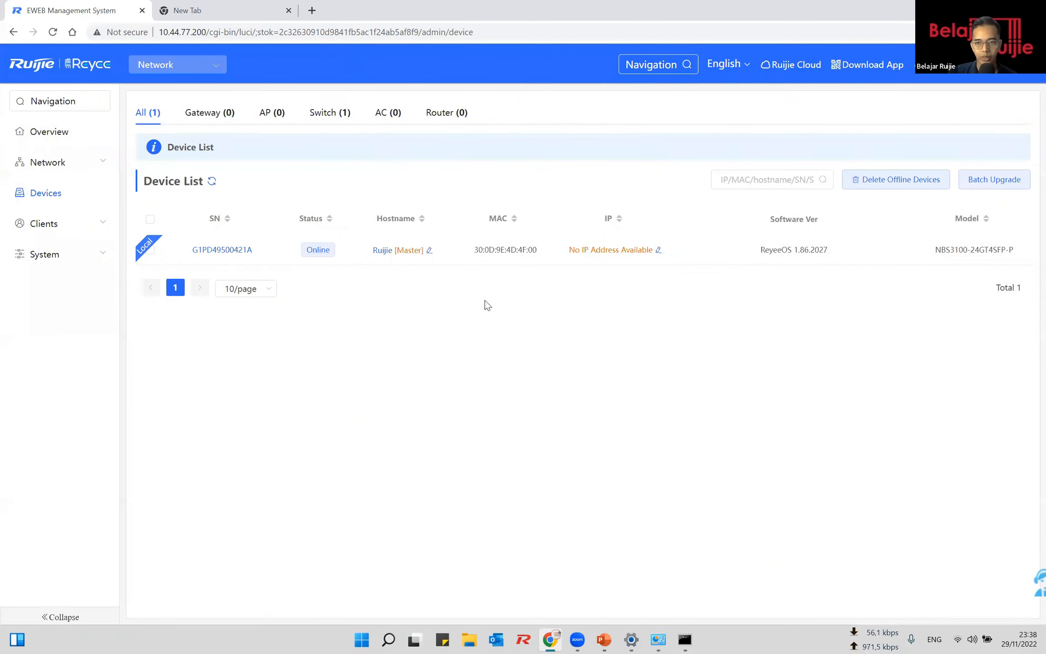
Open the NBS3100-24GT4SFP-P switch's details from the device list and review which interfaces belong to VLAN1.
click(214, 254)
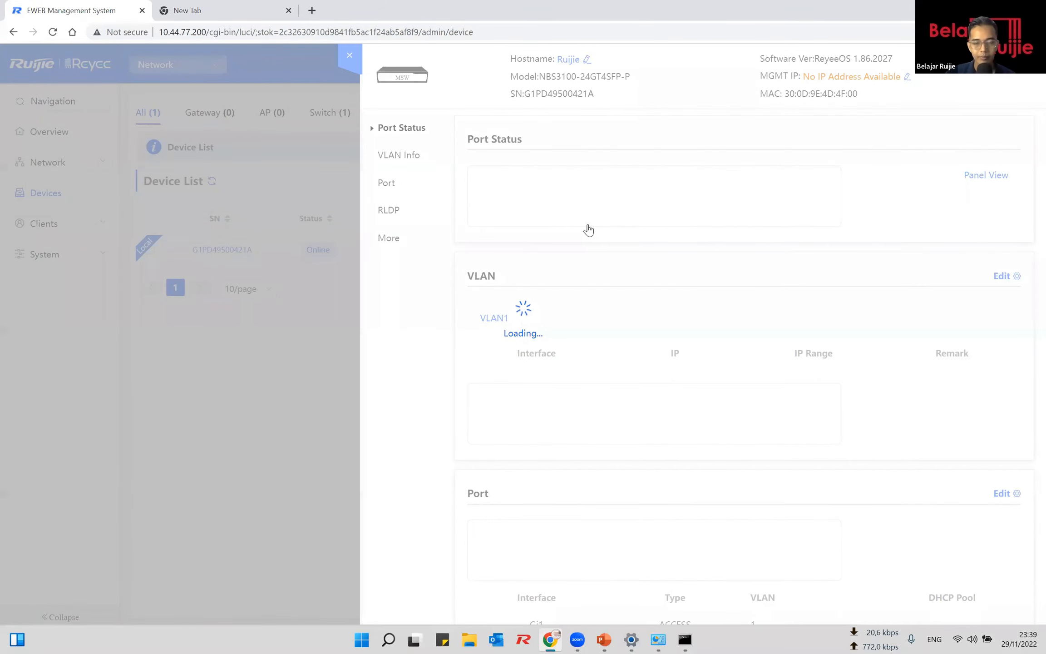
scroll(624, 275, down, 1)
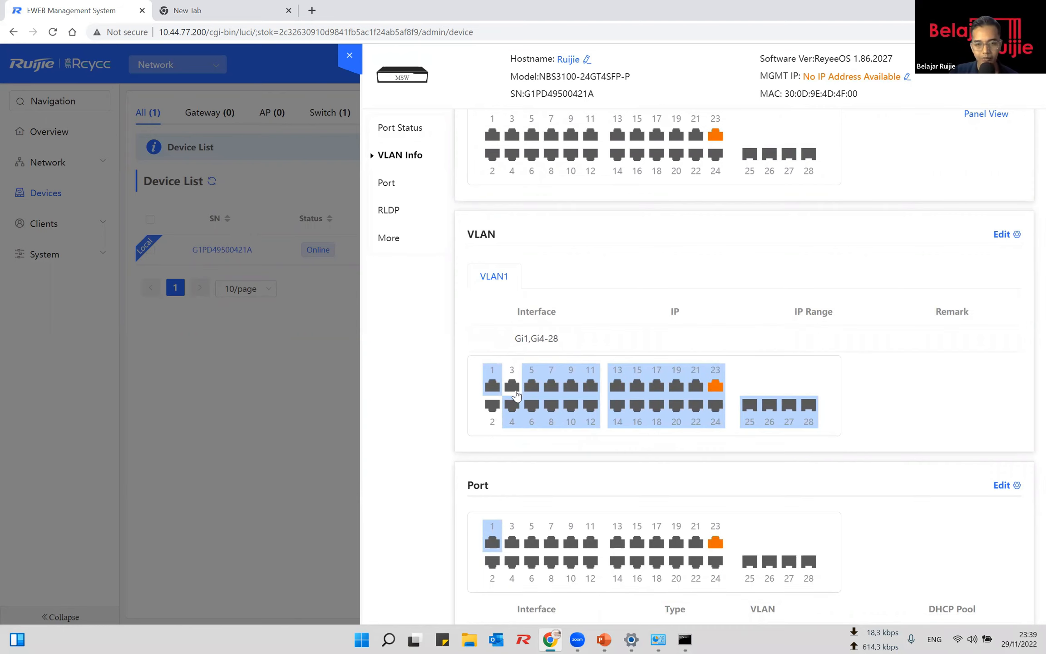
scroll(511, 389, down, 5)
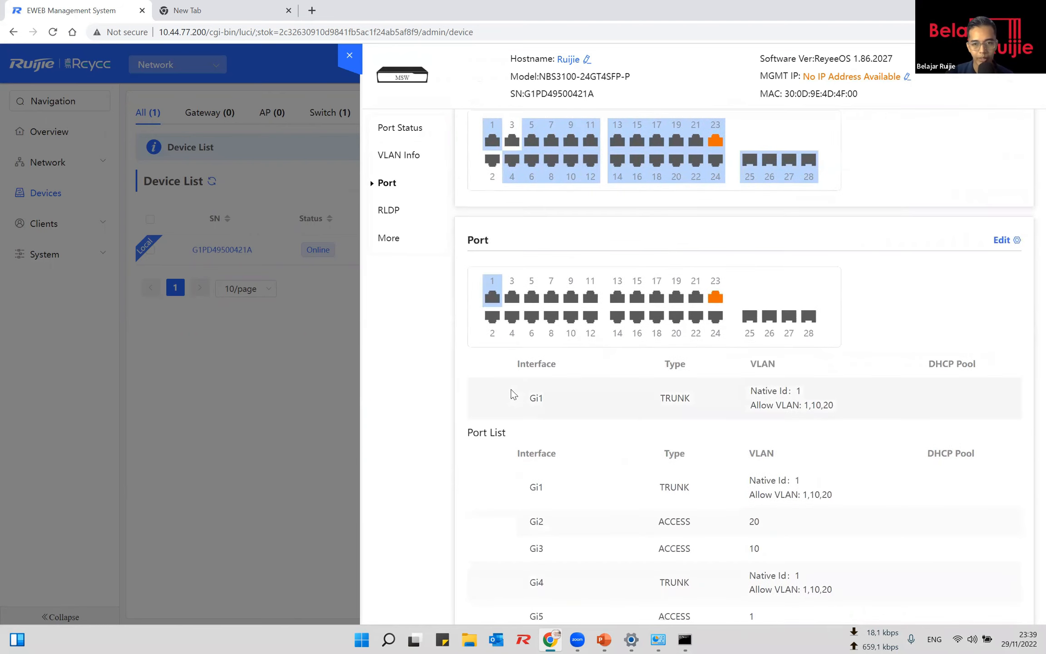
scroll(511, 390, up, 5)
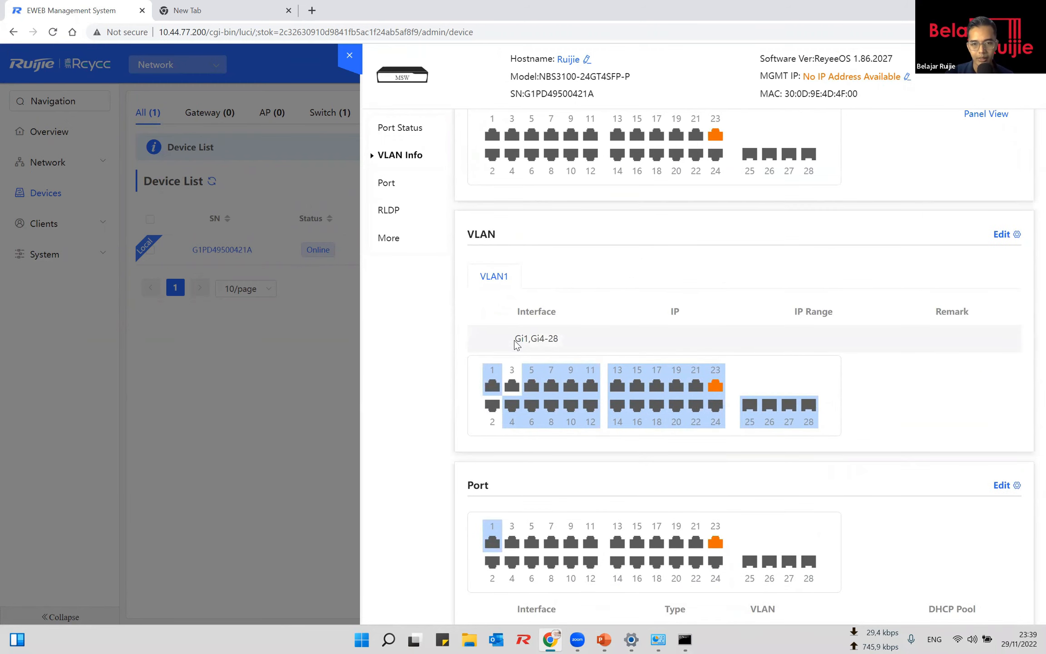
drag(515, 339, 555, 339)
scroll(647, 370, down, 2)
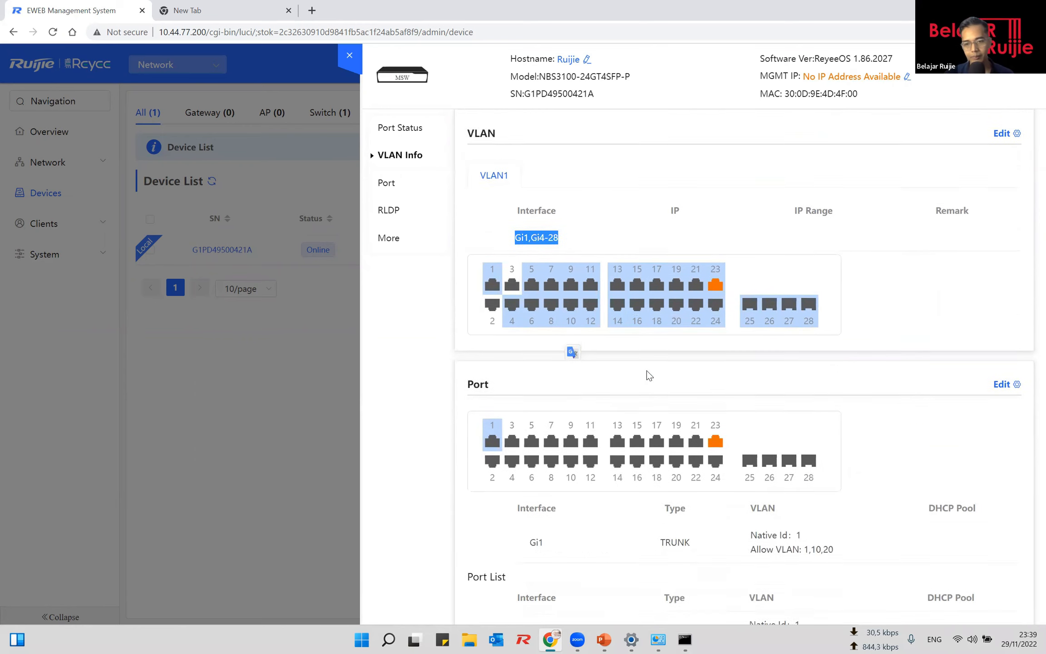
scroll(647, 370, down, 2)
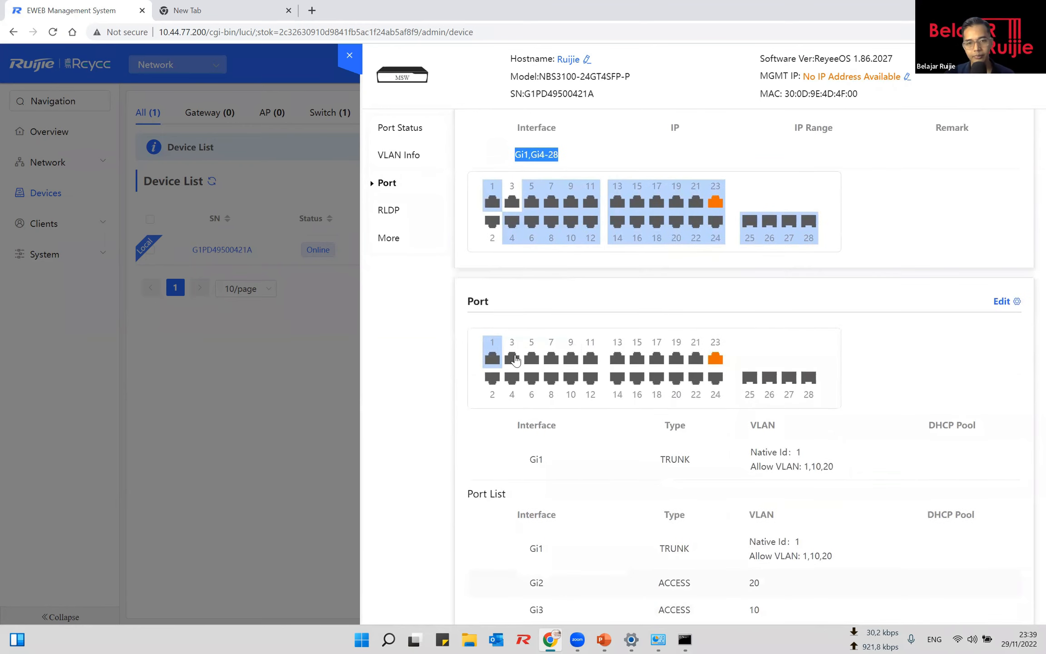
Check the type and VLAN of ports Gi3 and Gi2 against the port list, and close the device details.
click(514, 359)
scroll(660, 410, down, 3)
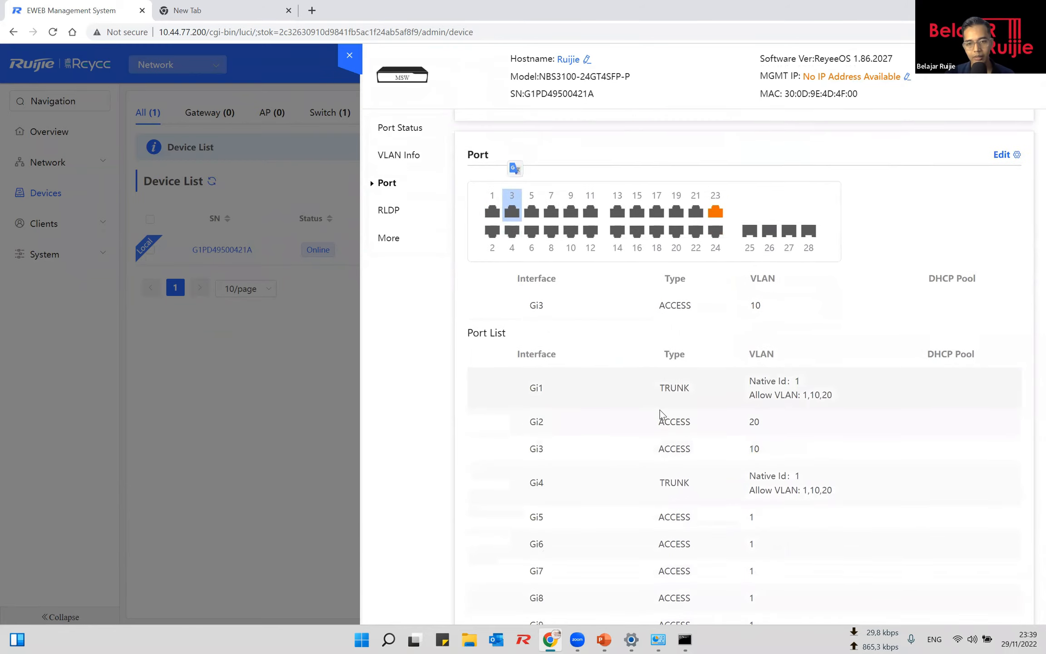
scroll(660, 409, down, 1)
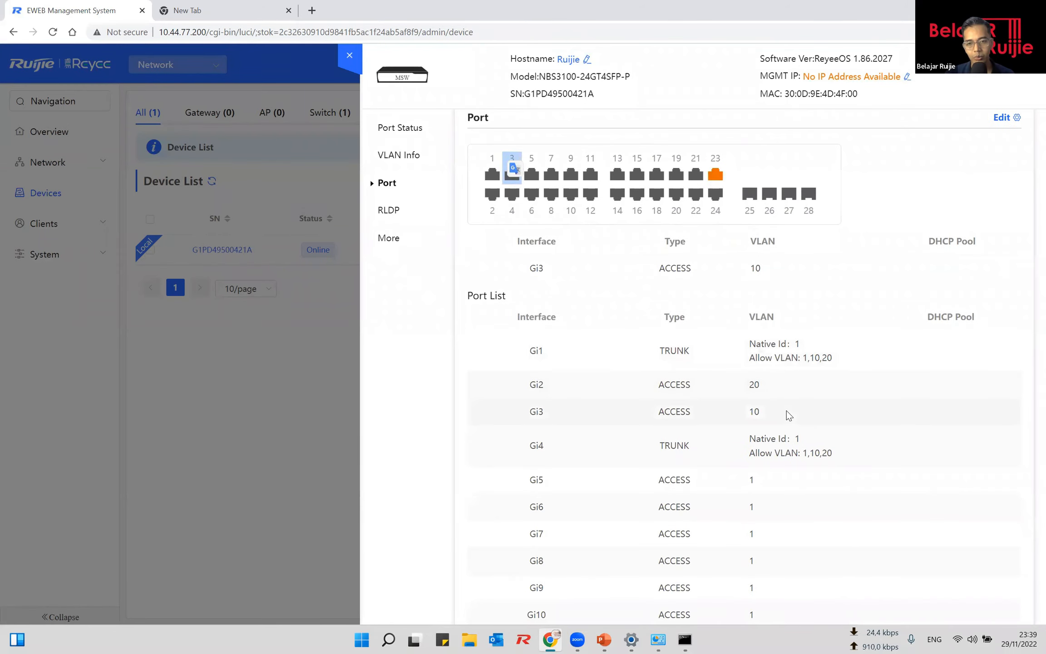
click(492, 195)
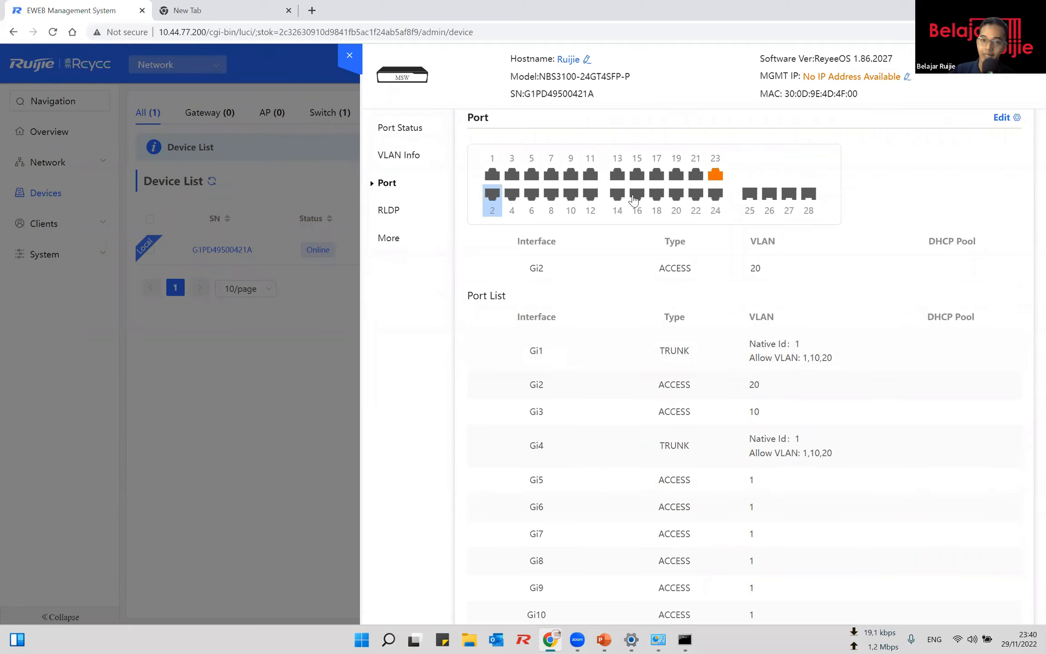
click(349, 58)
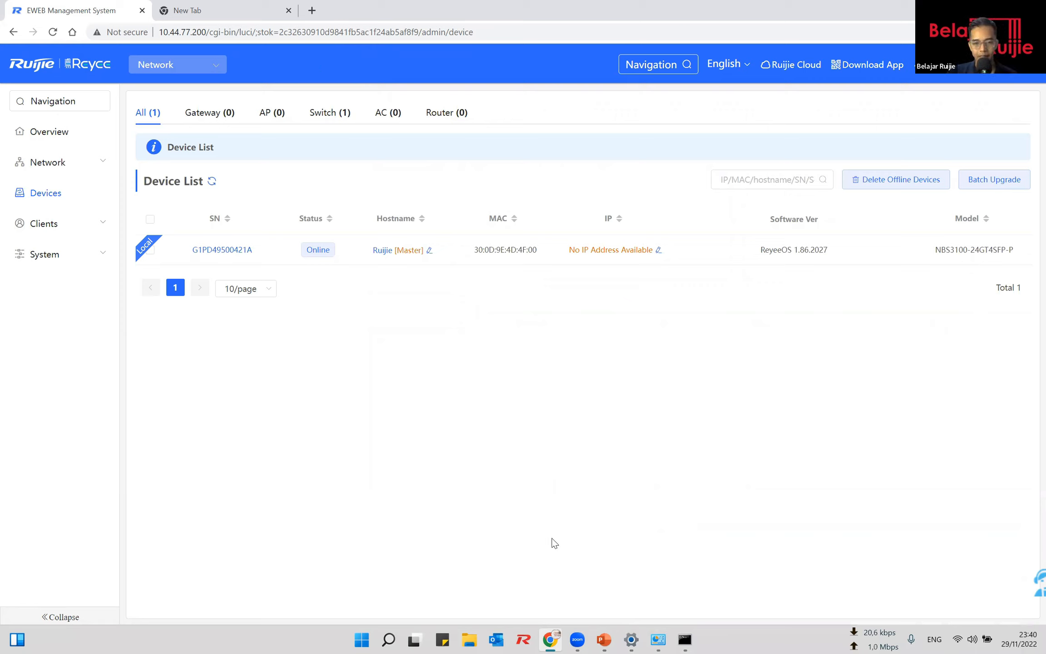
Switch to the running PowerPoint slide show and advance to the Reyee NBS vs Reyee ES200 comparison slide.
mouse_move(606, 640)
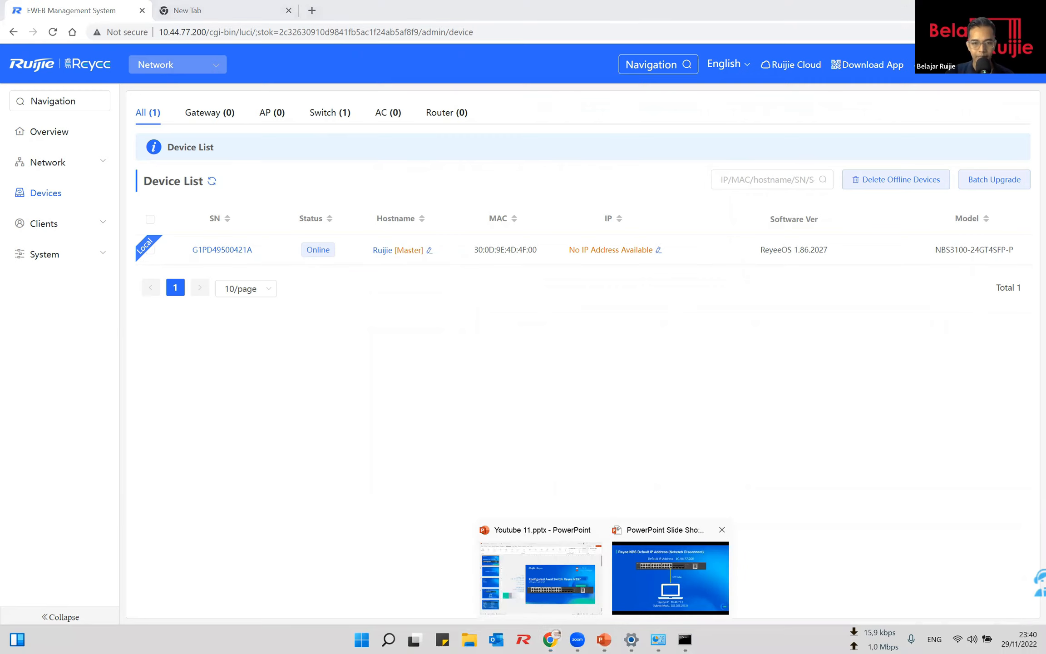
click(677, 579)
key(Right)
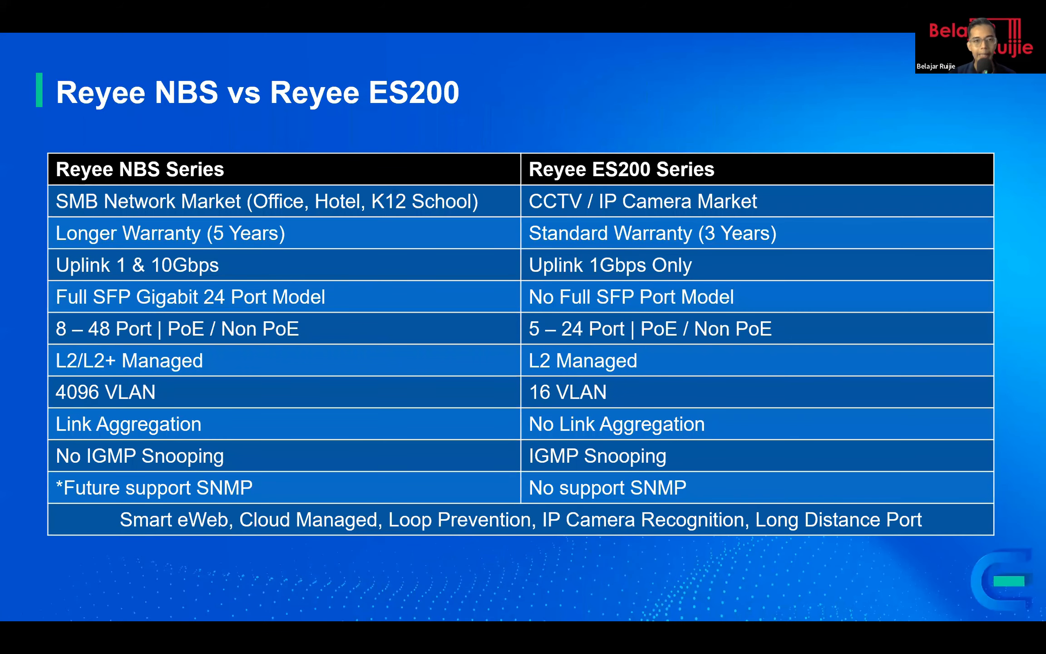